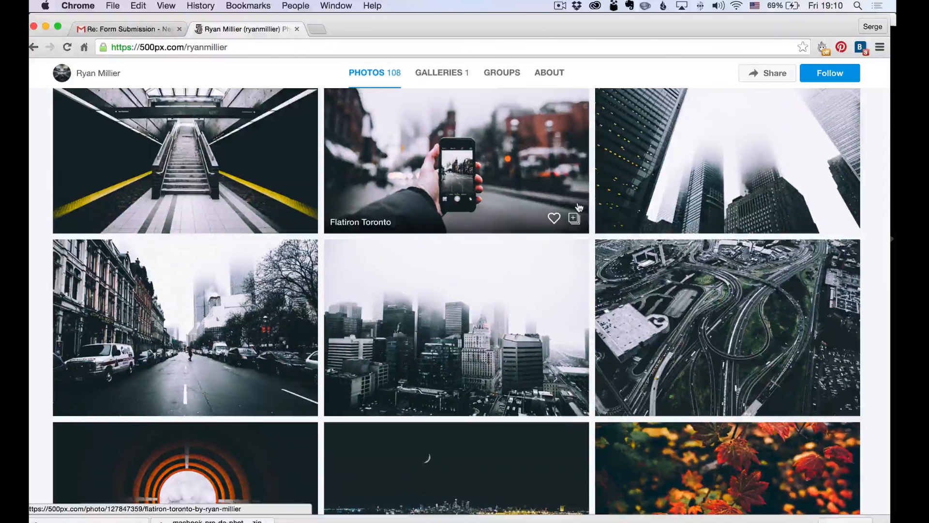
Step: Examine the foggy street, Memorial aerial and New York photos in the 500px portfolio, enlarging the New York shot
{"action": "left_click", "coordinate": [194, 304]}
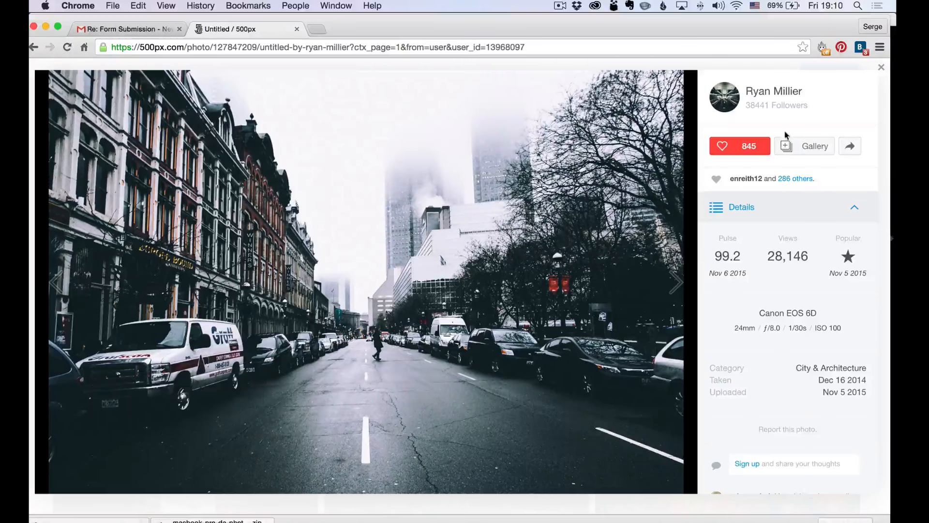
{"action": "left_click", "coordinate": [881, 68]}
{"action": "scroll", "coordinate": [561, 264], "scroll_direction": "up", "scroll_amount": 10}
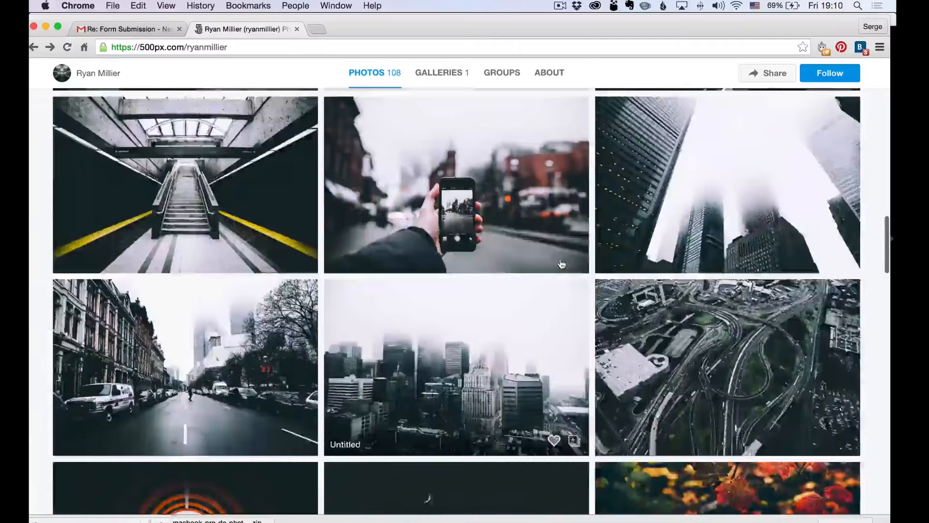
{"action": "scroll", "coordinate": [561, 264], "scroll_direction": "up", "scroll_amount": 10}
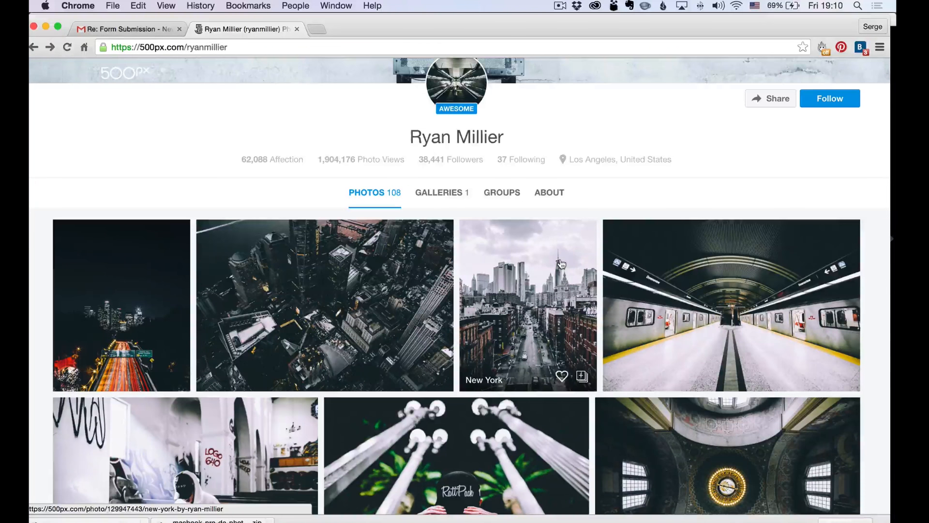
{"action": "left_click", "coordinate": [317, 287]}
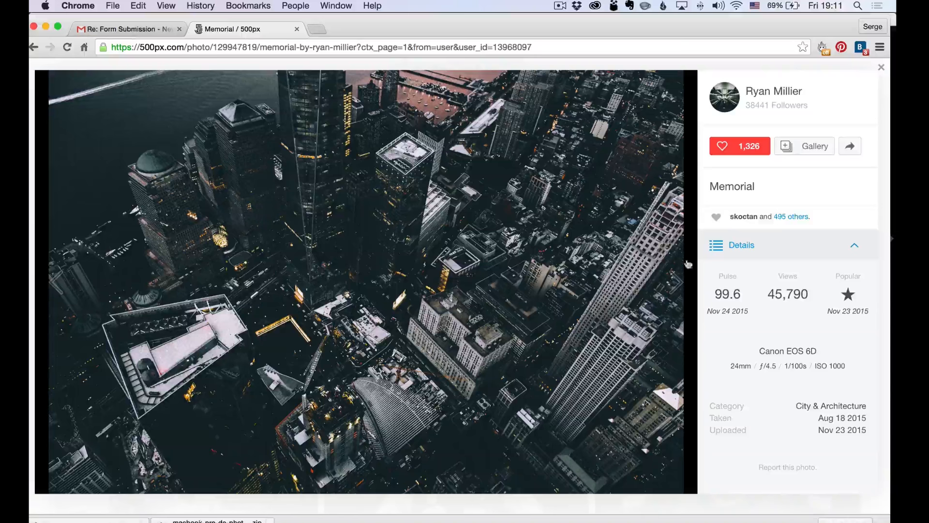
{"action": "left_click", "coordinate": [881, 67]}
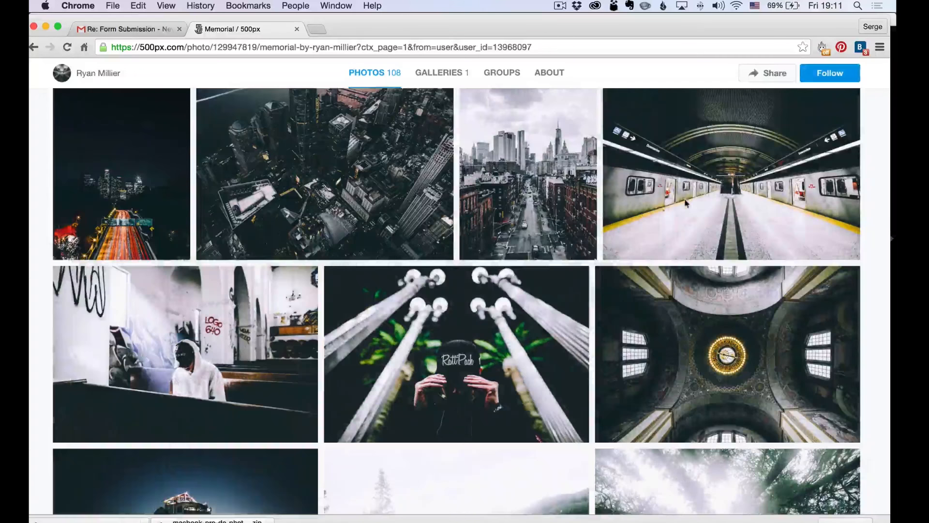
{"action": "left_click", "coordinate": [542, 190]}
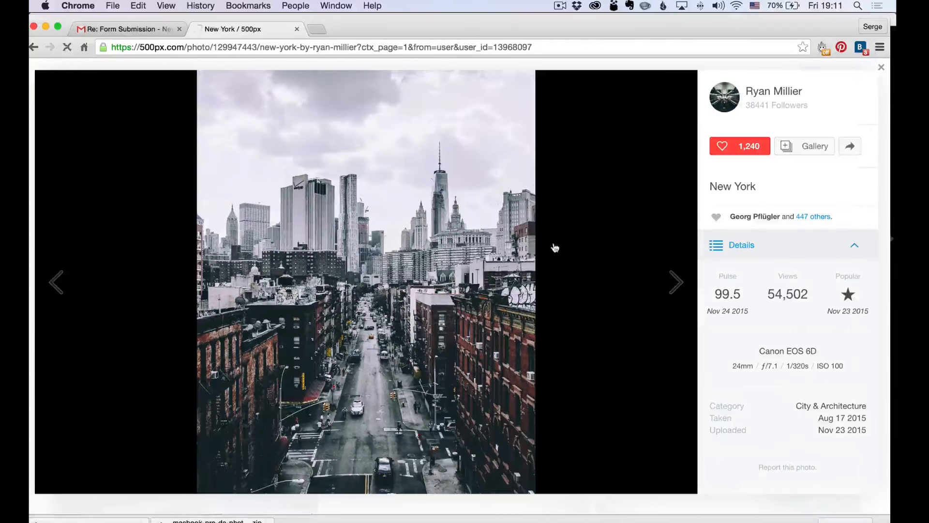
{"action": "left_click", "coordinate": [555, 248]}
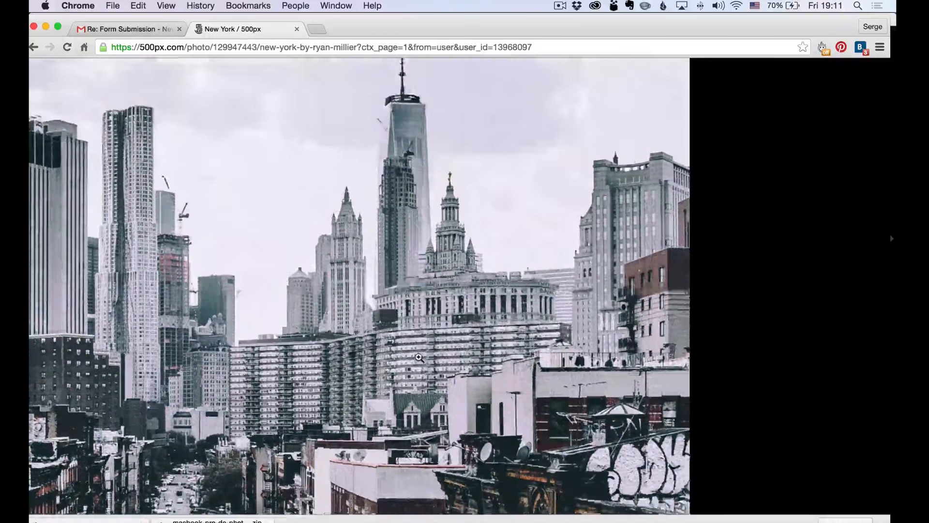
{"action": "left_click", "coordinate": [418, 357]}
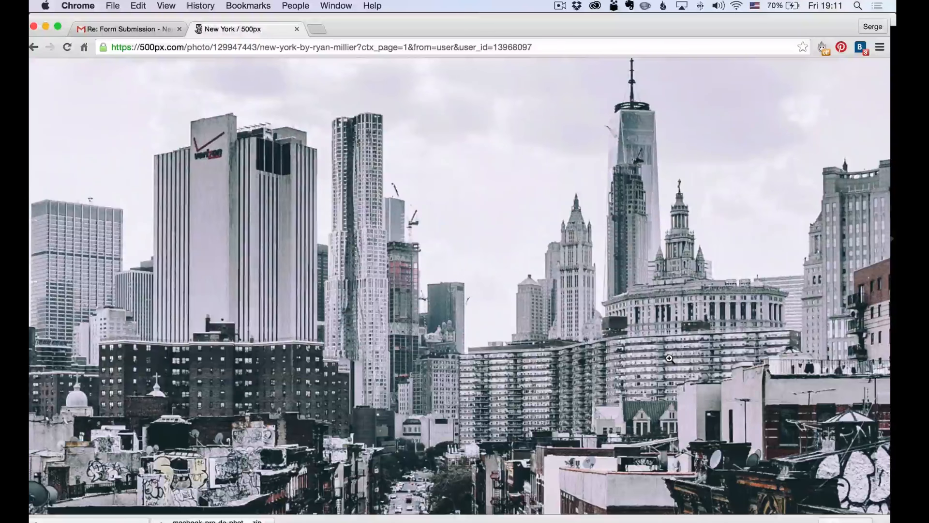
Step: Switch to Lightroom and enlarge the skyline photo's working view by hiding the presets area and shrinking the filmstrip
{"action": "key", "text": "super+Tab"}
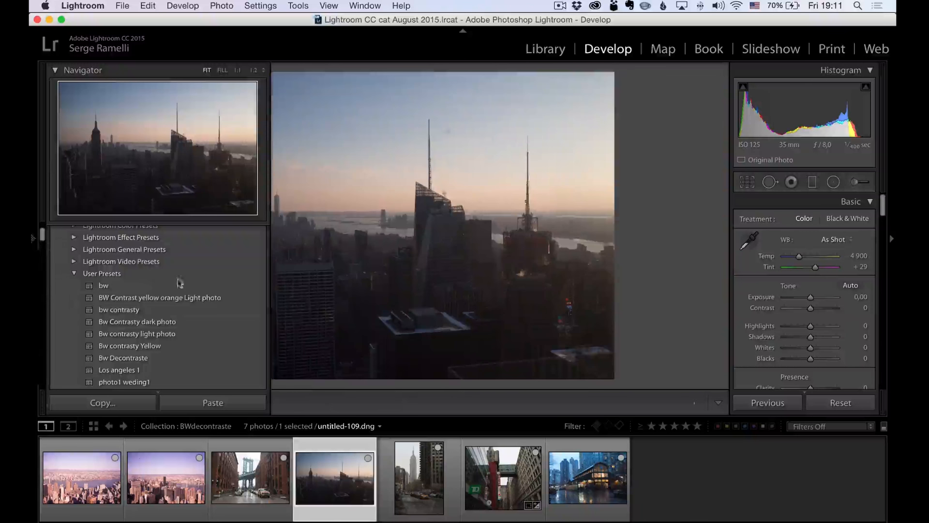
{"action": "left_click", "coordinate": [33, 238]}
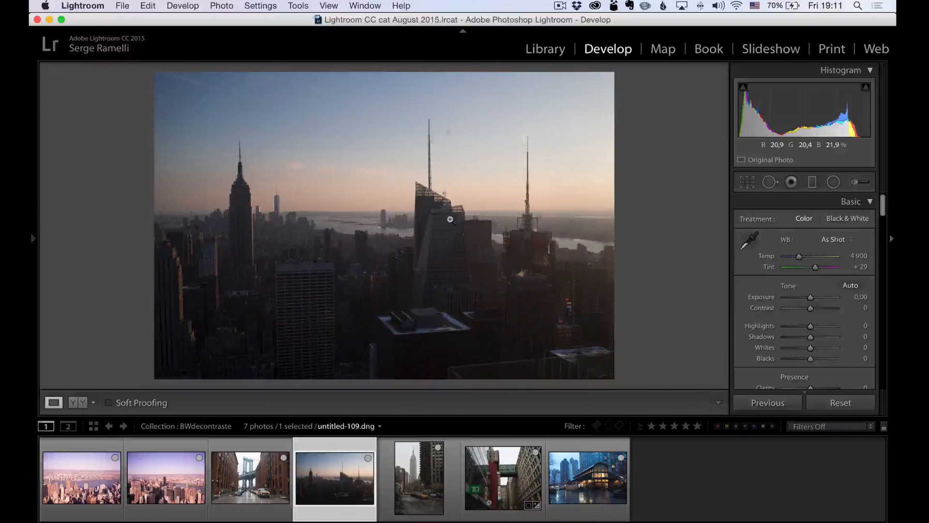
{"action": "left_click_drag", "start_coordinate": [495, 413], "coordinate": [494, 449]}
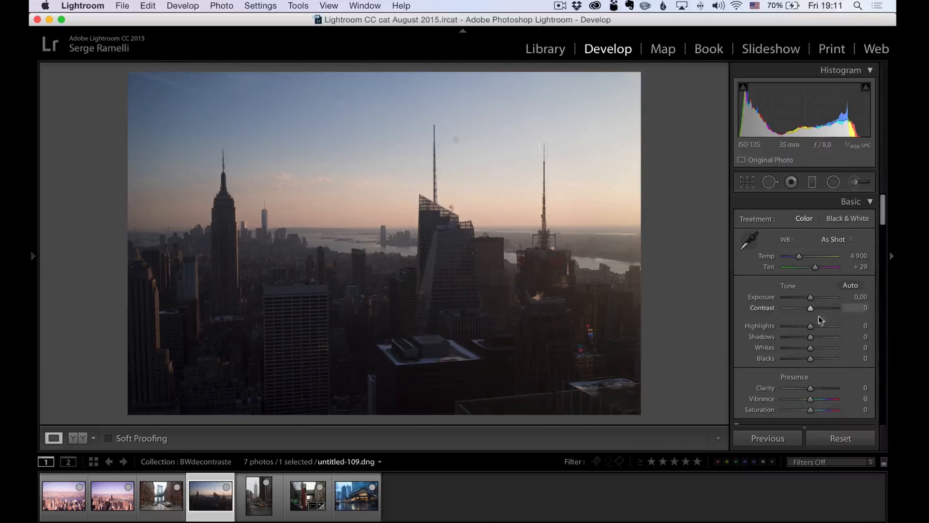
Step: Set Shadows to +100, Blacks to -61, Highlights to +100 and Contrast to +62, and compare the photo with its original version
{"action": "left_click_drag", "start_coordinate": [810, 337], "coordinate": [839, 340]}
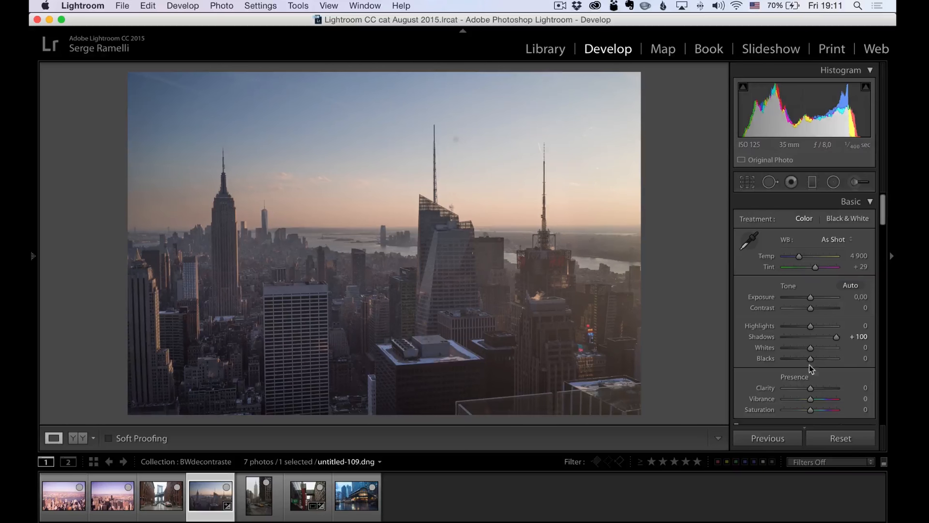
{"action": "left_click_drag", "start_coordinate": [809, 360], "coordinate": [795, 363]}
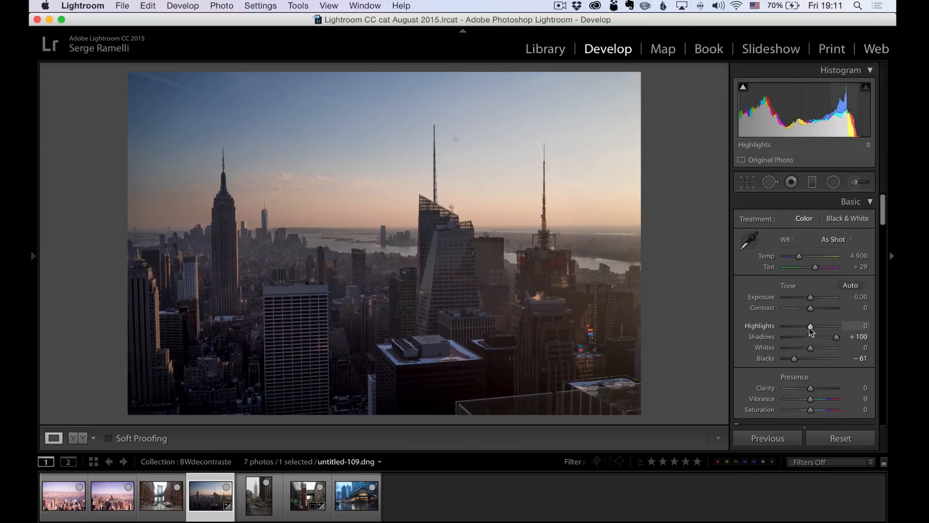
{"action": "left_click_drag", "start_coordinate": [811, 326], "coordinate": [874, 331]}
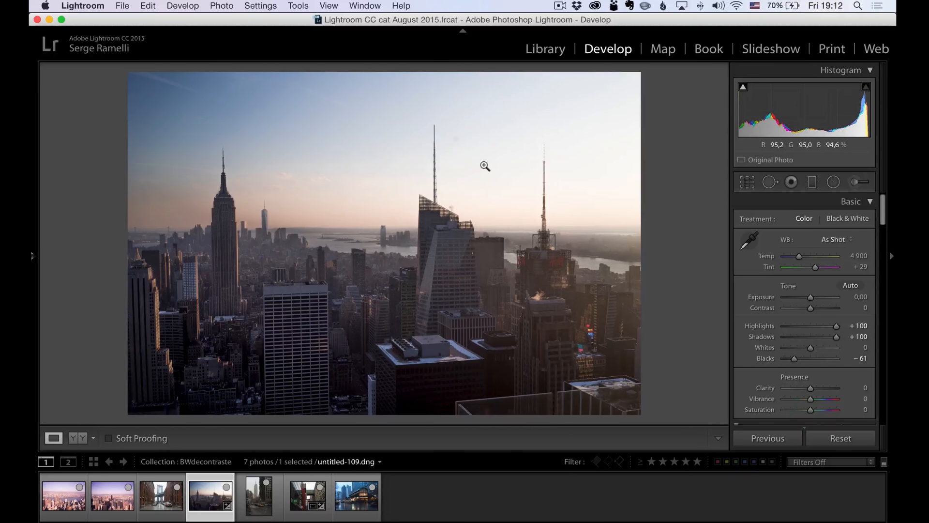
{"action": "left_click_drag", "start_coordinate": [811, 308], "coordinate": [827, 310]}
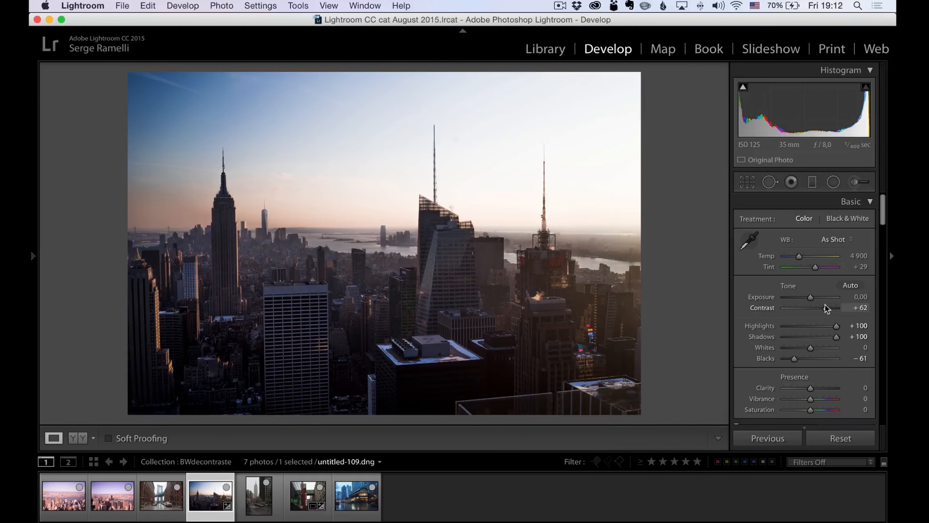
{"action": "key", "text": "F7"}
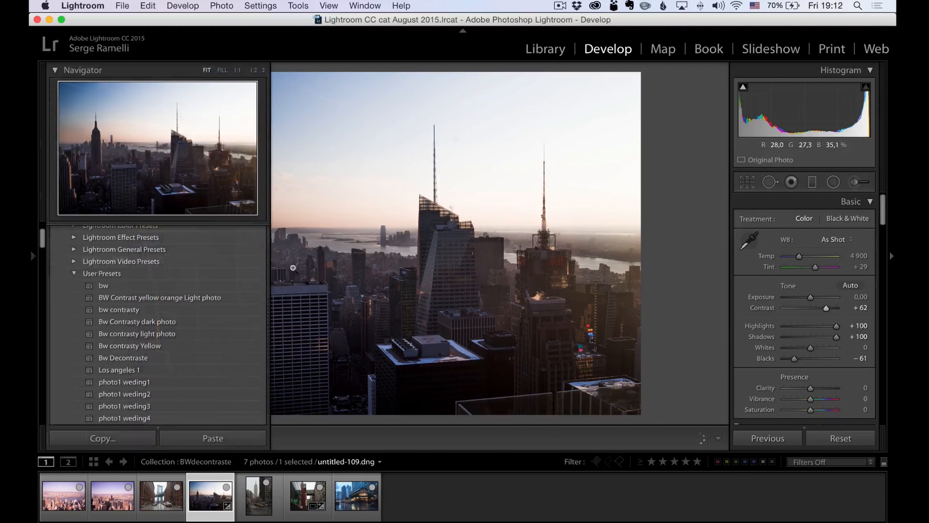
{"action": "key", "text": "F7"}
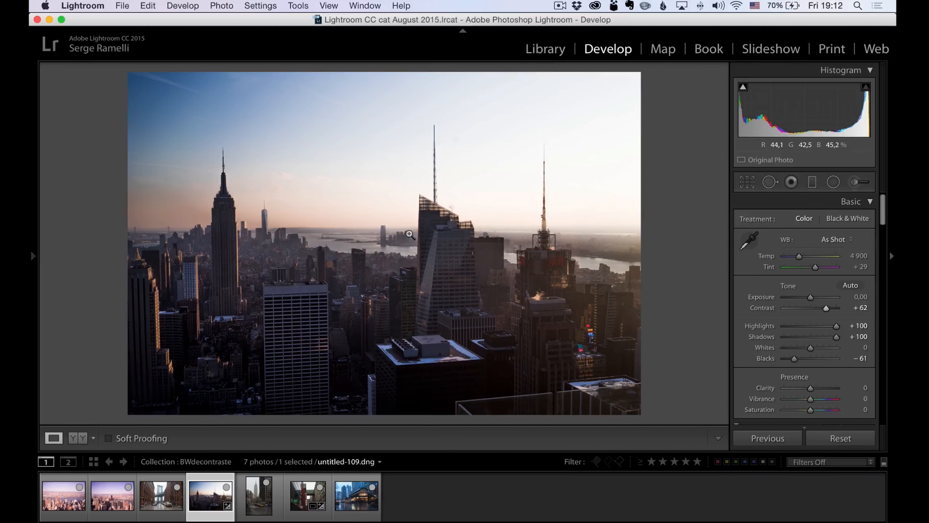
{"action": "key", "text": "backslash"}
{"action": "key", "text": "backslash"}
{"action": "key", "text": "backslash"}
{"action": "key", "text": "backslash"}
Step: Set HSL saturation to -76 for green, aqua and blue, -69 purple, -67 magenta, +40 yellow, +42 orange and +33 red
{"action": "left_click_drag", "start_coordinate": [884, 219], "coordinate": [883, 281]}
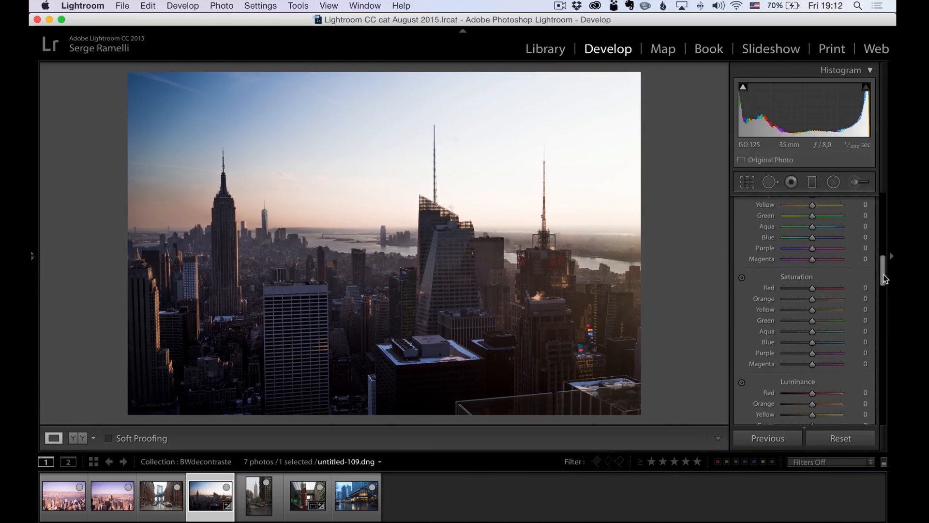
{"action": "left_click_drag", "start_coordinate": [813, 311], "coordinate": [786, 311]}
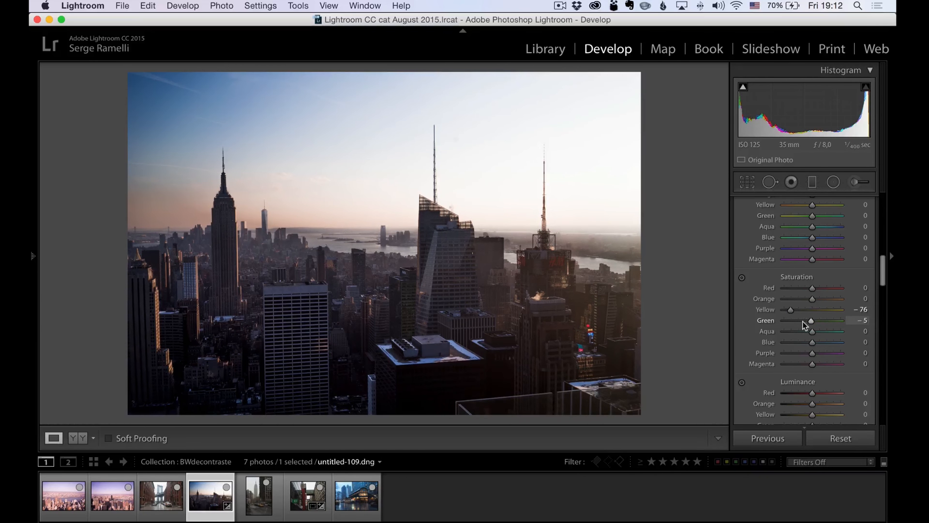
{"action": "left_click", "coordinate": [802, 321]}
{"action": "left_click_drag", "start_coordinate": [791, 309], "coordinate": [794, 361]}
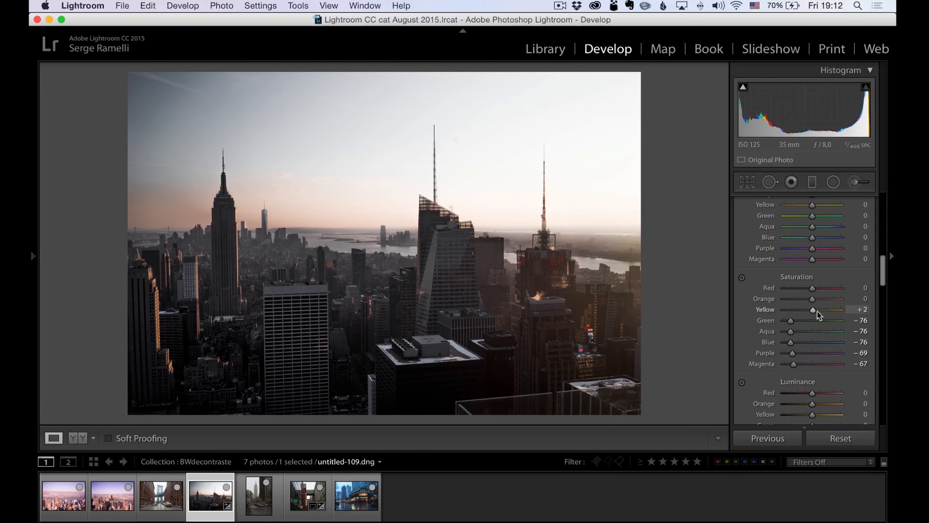
{"action": "left_click_drag", "start_coordinate": [814, 314], "coordinate": [821, 290]}
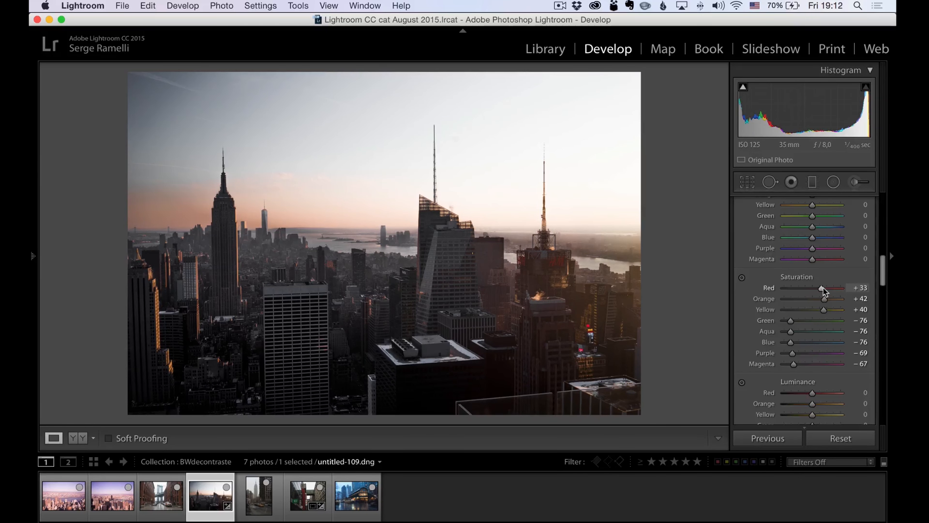
Step: Enable the lens profile corrections and apply the Auto Upright correction to the skyline photo
{"action": "scroll", "coordinate": [824, 291], "scroll_direction": "up", "scroll_amount": 10}
{"action": "scroll", "coordinate": [824, 291], "scroll_direction": "down", "scroll_amount": 8}
{"action": "scroll", "coordinate": [824, 291], "scroll_direction": "down", "scroll_amount": 15}
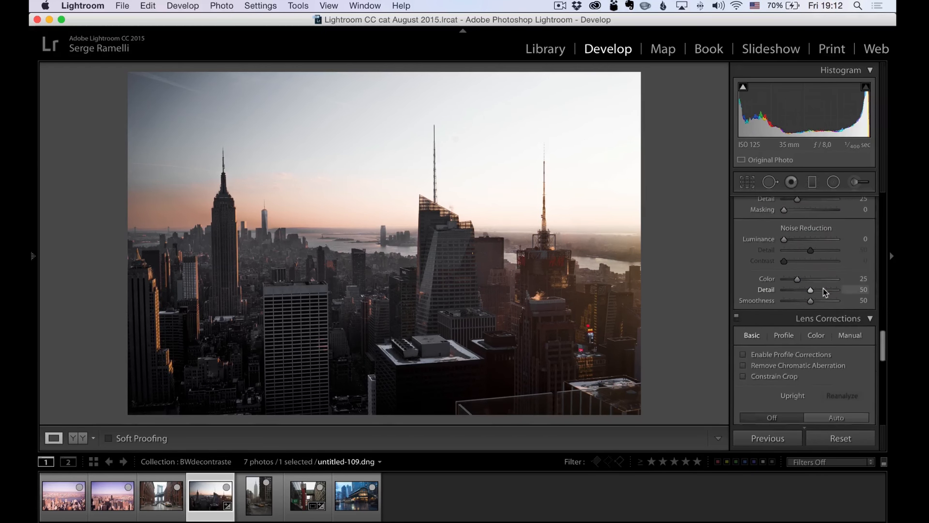
{"action": "left_click", "coordinate": [794, 356]}
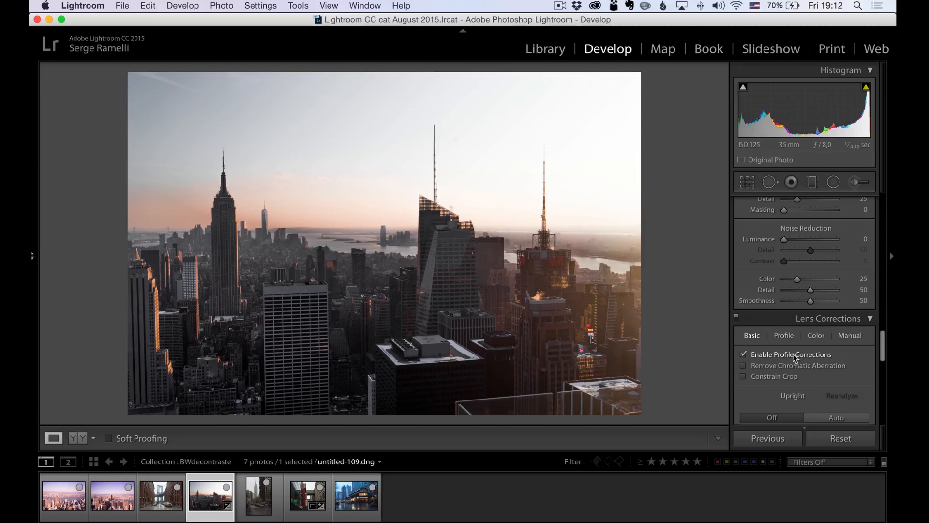
{"action": "left_click", "coordinate": [837, 418]}
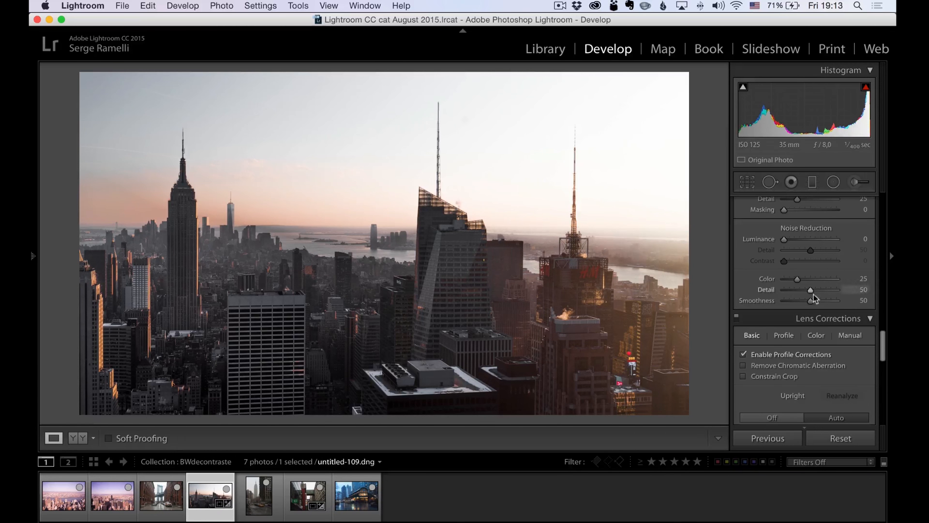
Step: Lower the blacks further and reduce the HSL saturation to +31 for yellow and +32 for orange
{"action": "scroll", "coordinate": [823, 285], "scroll_direction": "up", "scroll_amount": 15}
{"action": "scroll", "coordinate": [825, 282], "scroll_direction": "up", "scroll_amount": 2}
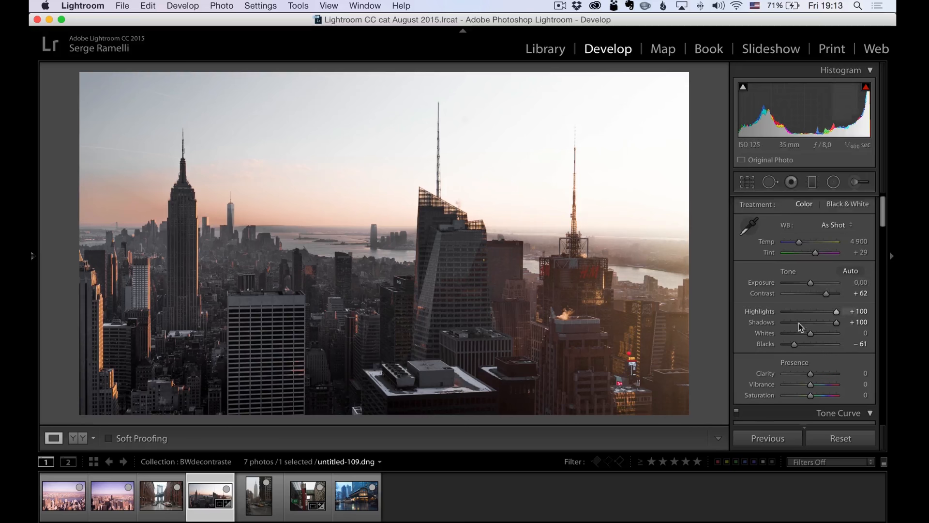
{"action": "left_click_drag", "start_coordinate": [794, 345], "coordinate": [786, 346]}
{"action": "left_click_drag", "start_coordinate": [881, 216], "coordinate": [879, 272]}
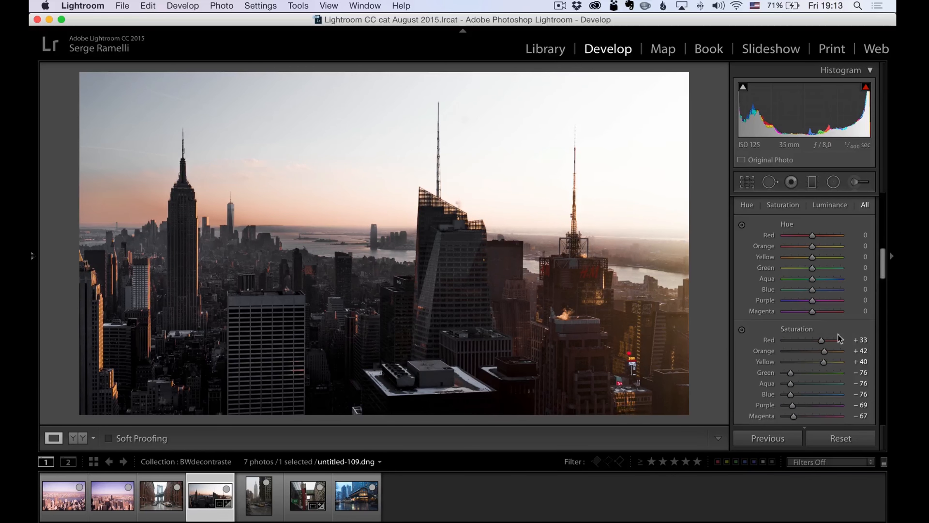
{"action": "left_click_drag", "start_coordinate": [823, 361], "coordinate": [821, 356]}
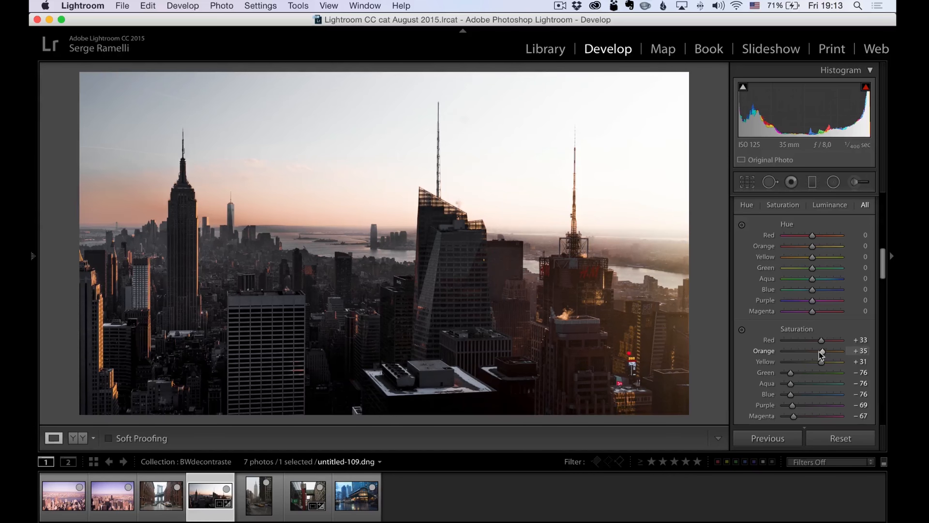
Step: Set Exposure to +0.60, Blacks to -100 and Shadows to +75, and compare the photo with its original version
{"action": "scroll", "coordinate": [831, 357], "scroll_direction": "up", "scroll_amount": 10}
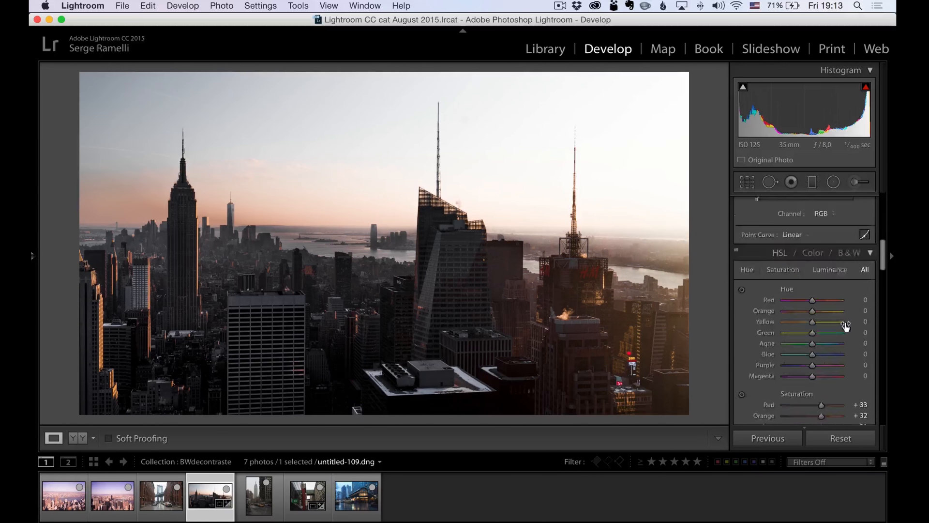
{"action": "left_click_drag", "start_coordinate": [811, 298], "coordinate": [814, 299]}
{"action": "left_click_drag", "start_coordinate": [782, 360], "coordinate": [777, 360]}
{"action": "left_click_drag", "start_coordinate": [837, 337], "coordinate": [830, 339]}
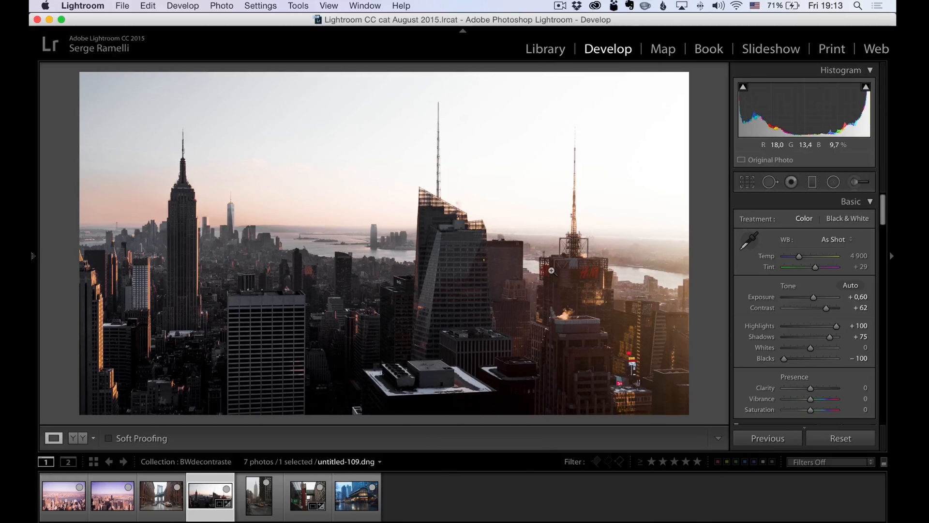
{"action": "key", "text": "backslash"}
{"action": "key", "text": "backslash"}
{"action": "key", "text": "backslash"}
{"action": "key", "text": "backslash"}
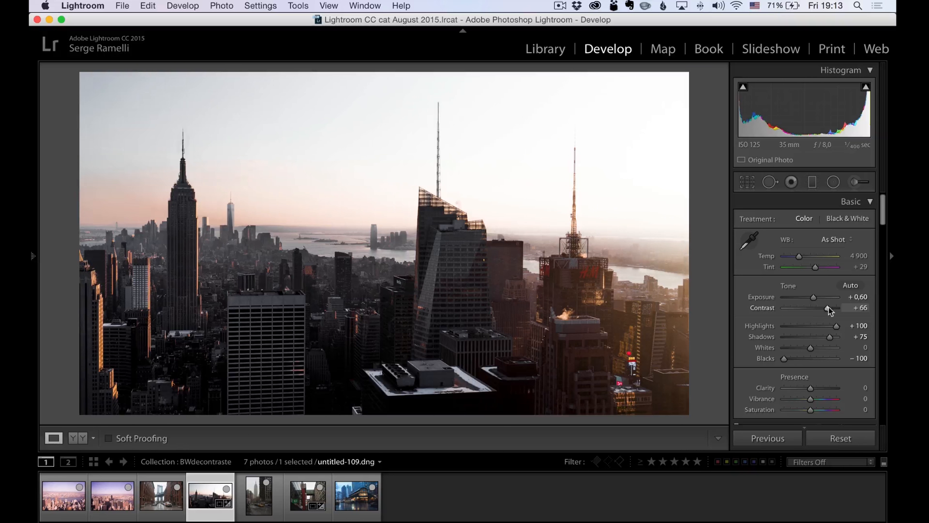
Step: Raise Contrast to +100 and Shadows to +85, and check the edit against the original photo
{"action": "left_click_drag", "start_coordinate": [829, 310], "coordinate": [838, 310]}
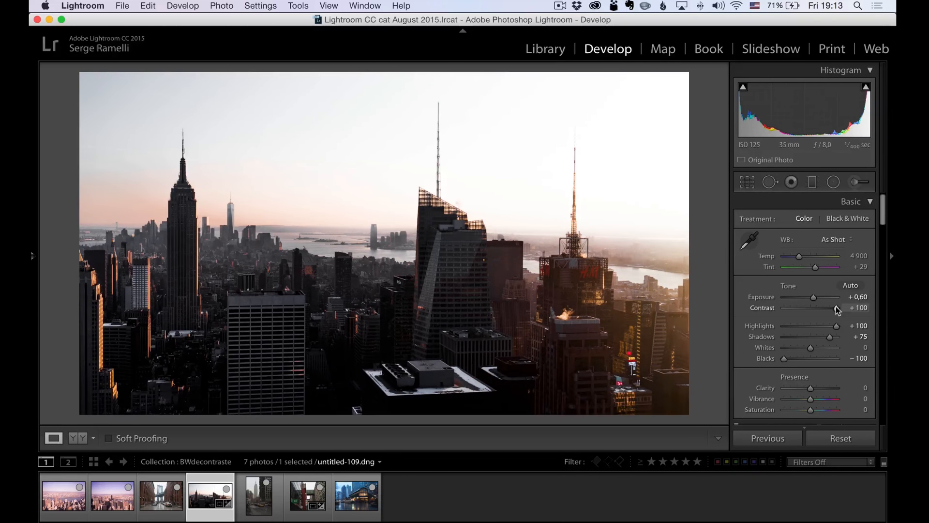
{"action": "left_click_drag", "start_coordinate": [830, 338], "coordinate": [833, 341]}
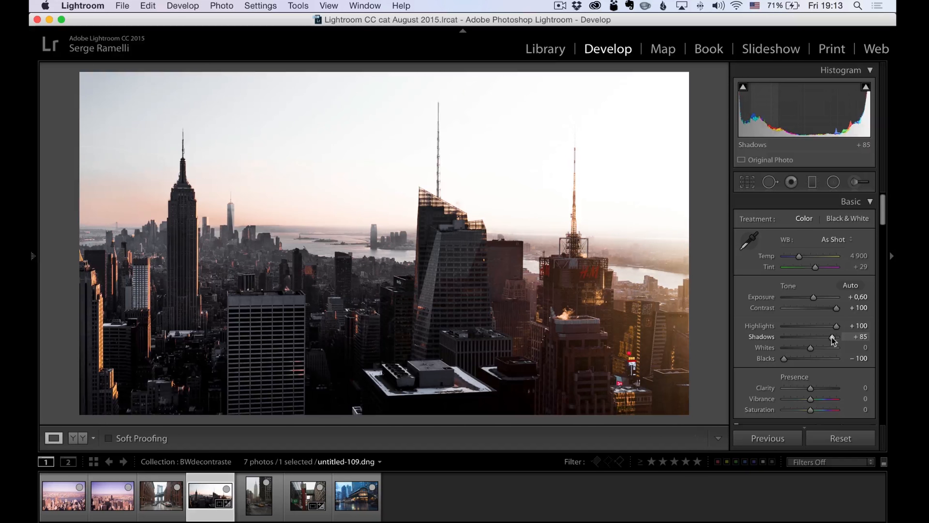
{"action": "key", "text": "backslash"}
{"action": "key", "text": "backslash"}
Step: Save all the current develop settings as a new preset named BW Contrast Yellow Orange in the User Presets folder
{"action": "mouse_move", "coordinate": [35, 259]}
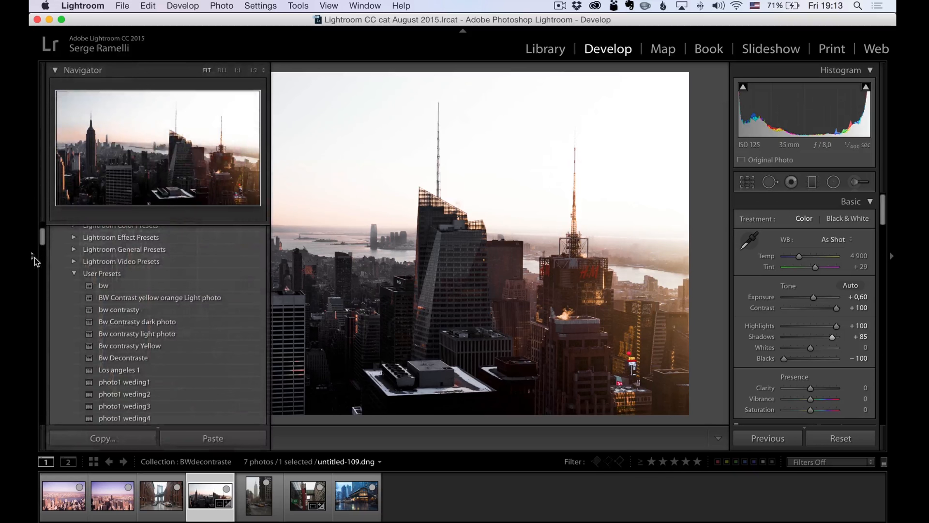
{"action": "scroll", "coordinate": [43, 233], "scroll_direction": "up", "scroll_amount": 3}
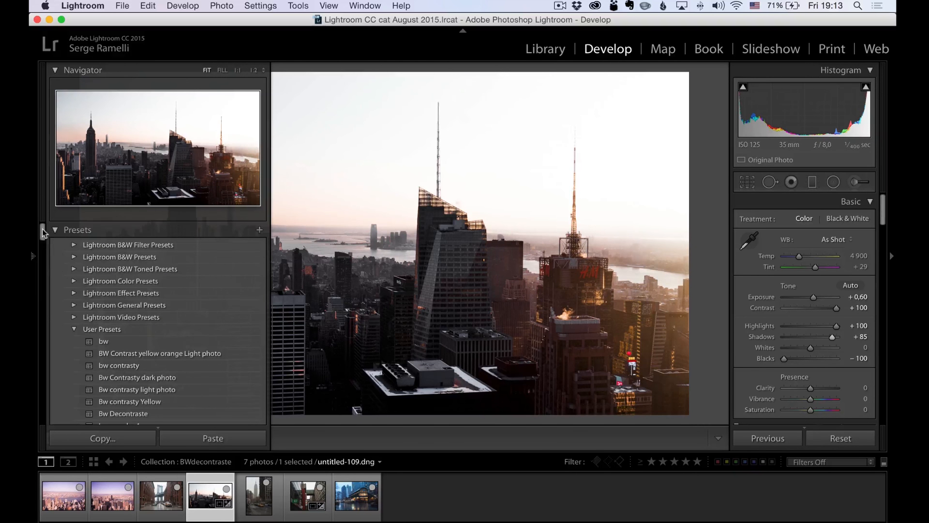
{"action": "left_click", "coordinate": [259, 232]}
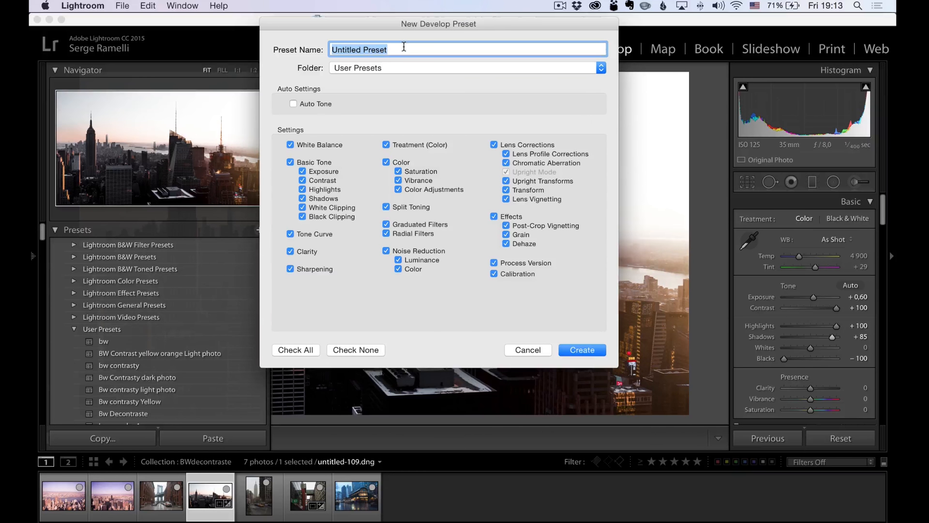
{"action": "type", "text": "BW Decontra"}
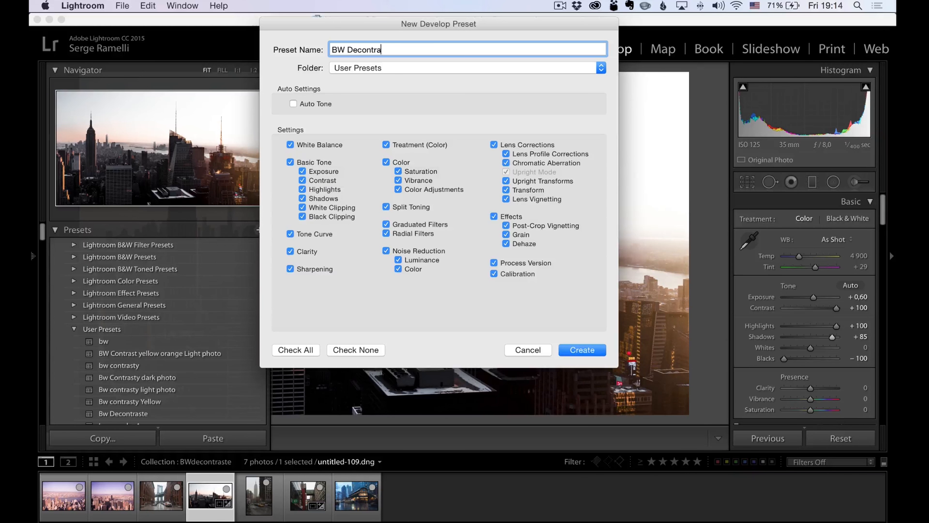
{"action": "type", "text": "e"}
{"action": "key", "text": "BackSpace"}
{"action": "key", "text": "BackSpace"}
{"action": "type", "text": "Co"}
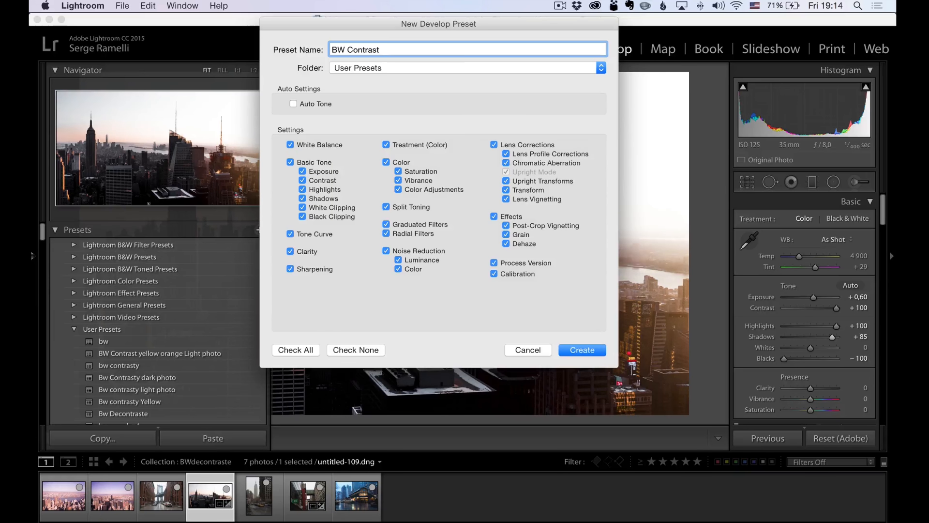
{"action": "type", "text": "Yellow anOran"}
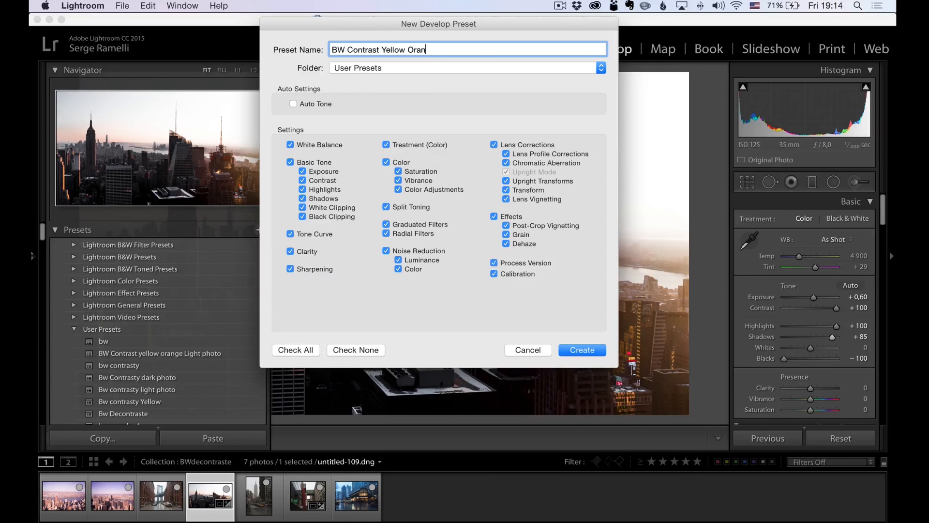
{"action": "left_click", "coordinate": [593, 349]}
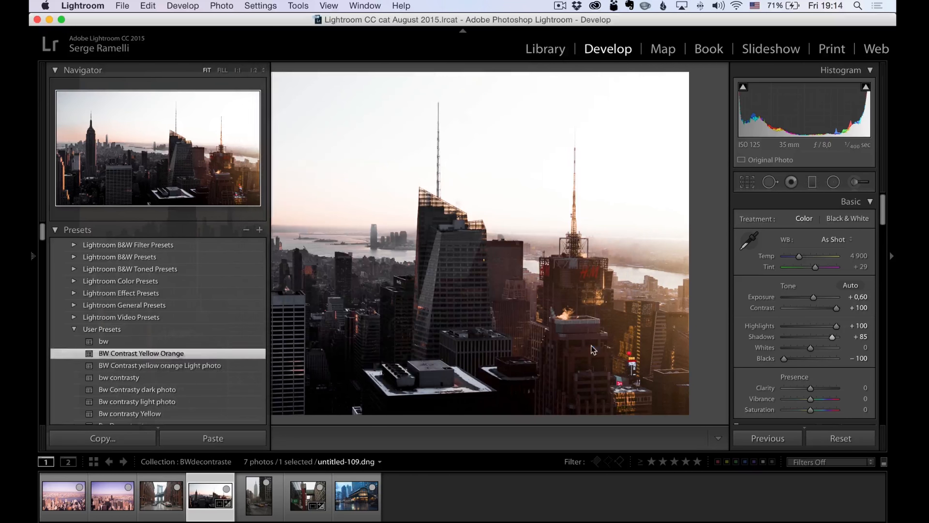
Step: Apply the BW Contrast Yellow Orange preset to the vertical yellow taxi street photo and set Temp to 4299
{"action": "left_click", "coordinate": [261, 494]}
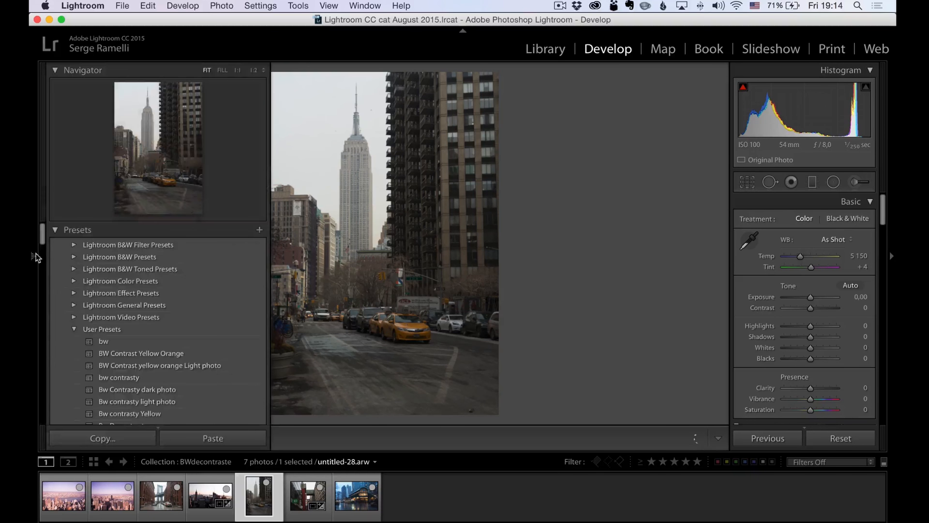
{"action": "scroll", "coordinate": [215, 334], "scroll_direction": "down", "scroll_amount": 1}
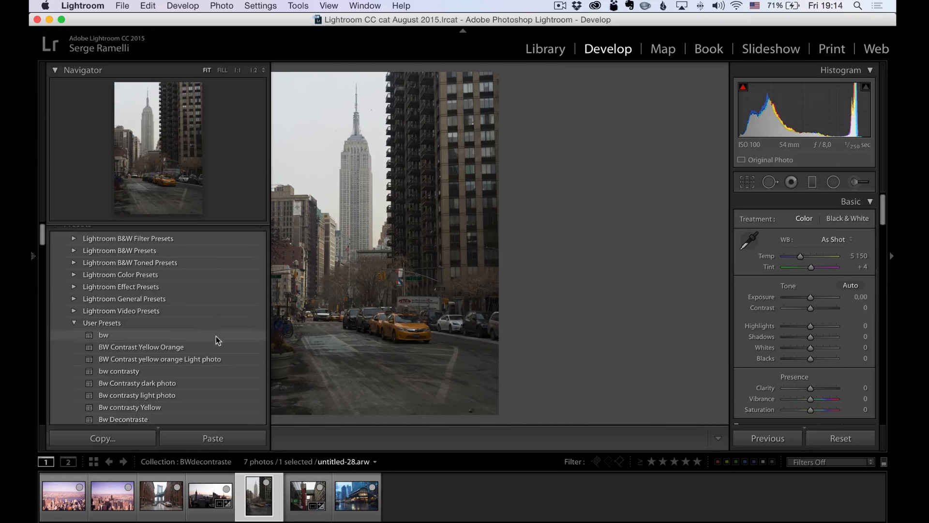
{"action": "left_click", "coordinate": [180, 347]}
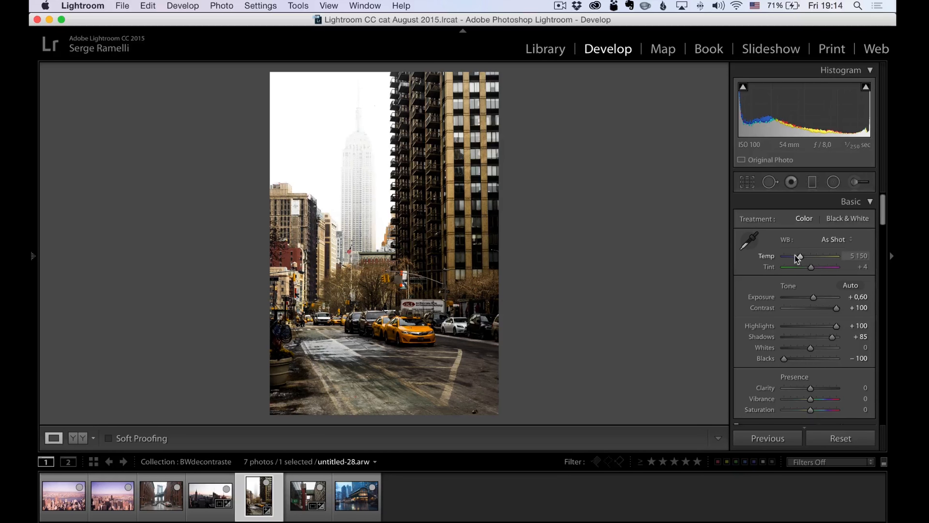
{"action": "left_click_drag", "start_coordinate": [801, 254], "coordinate": [797, 254]}
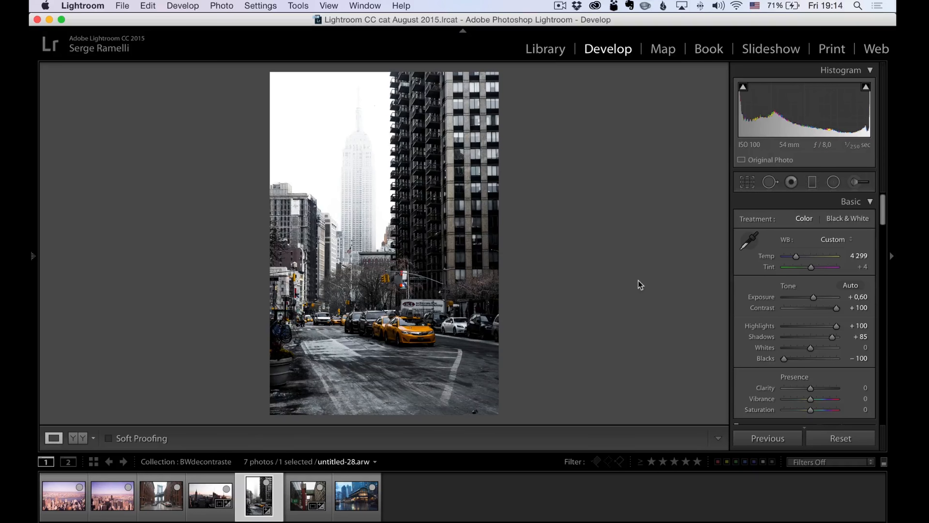
Step: Compare the yellow taxi street photo with its original version
{"action": "key", "text": "backslash"}
{"action": "key", "text": "backslash"}
{"action": "key", "text": "backslash"}
{"action": "key", "text": "backslash"}
{"action": "key", "text": "backslash"}
{"action": "key", "text": "backslash"}
Step: Apply the BW Contrast yellow orange Light photo preset to the bridge street photo and set Exposure to -0.75
{"action": "left_click", "coordinate": [154, 496]}
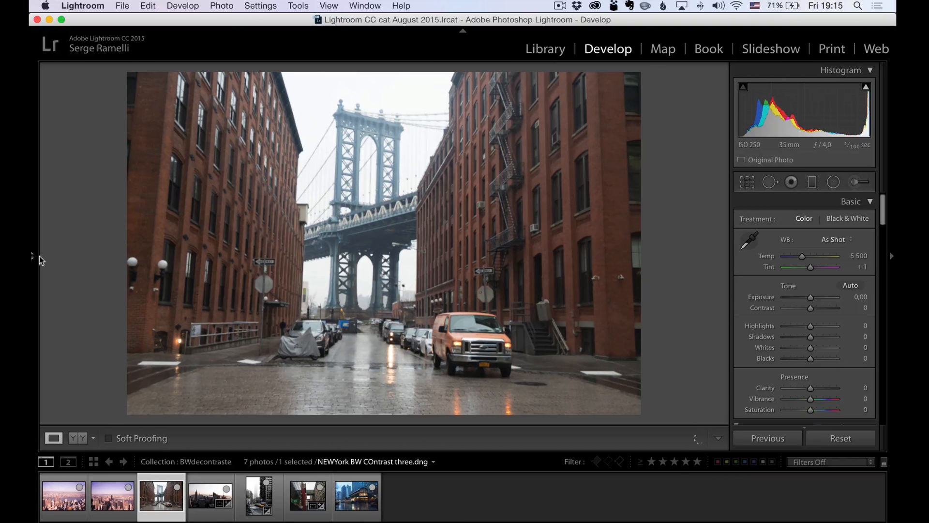
{"action": "mouse_move", "coordinate": [38, 257]}
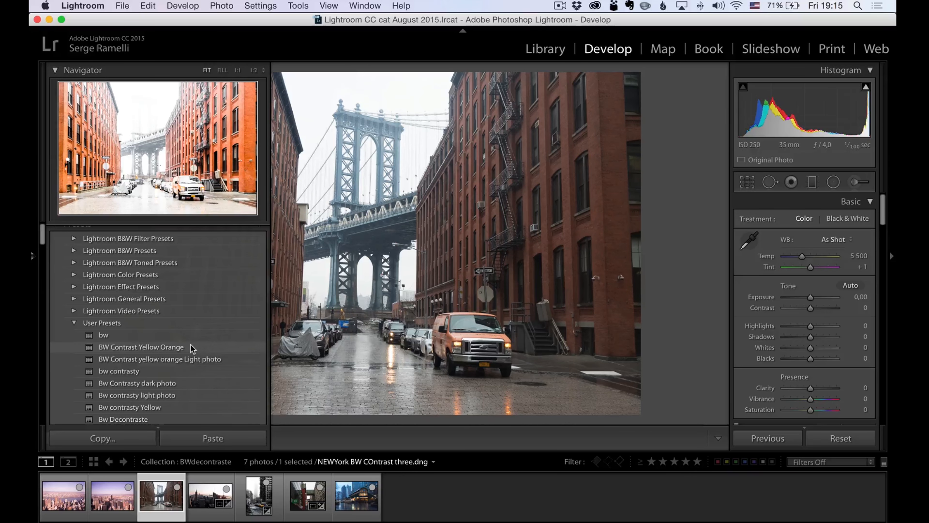
{"action": "left_click", "coordinate": [194, 360]}
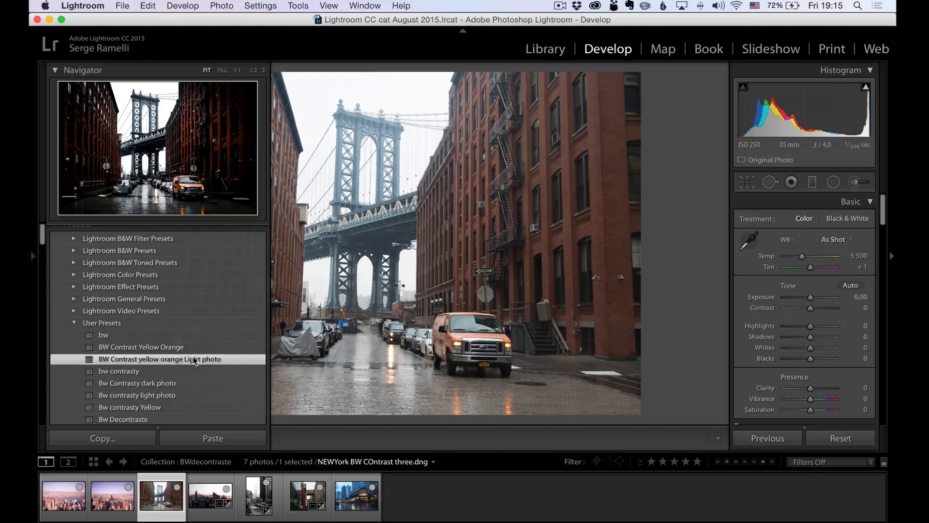
{"action": "left_click", "coordinate": [31, 254]}
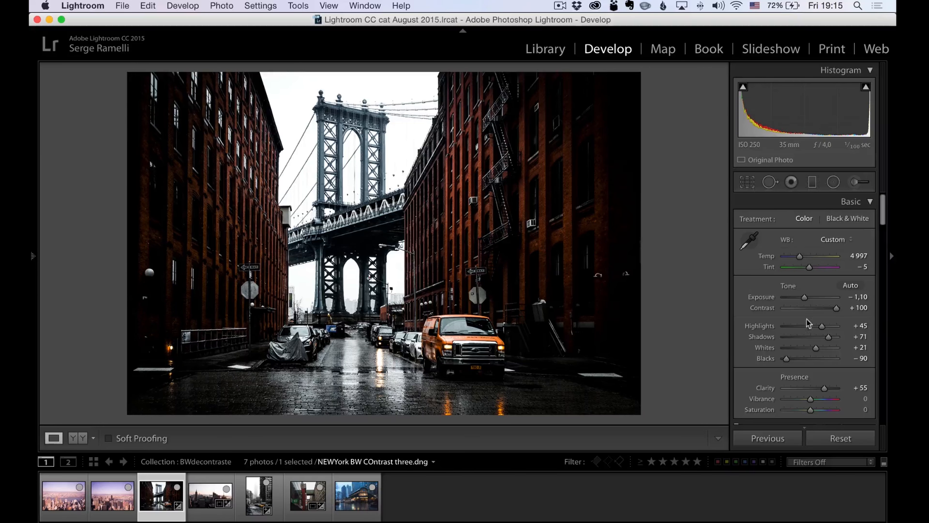
{"action": "left_click_drag", "start_coordinate": [804, 296], "coordinate": [806, 297]}
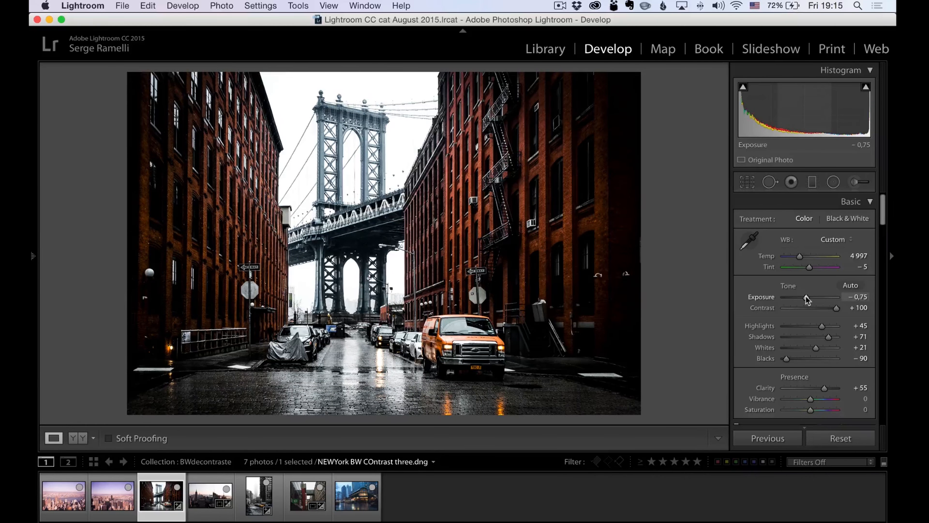
Step: Compare the edited bridge street photo with its original version
{"action": "key", "text": "backslash"}
{"action": "key", "text": "backslash"}
{"action": "key", "text": "backslash"}
{"action": "key", "text": "backslash"}
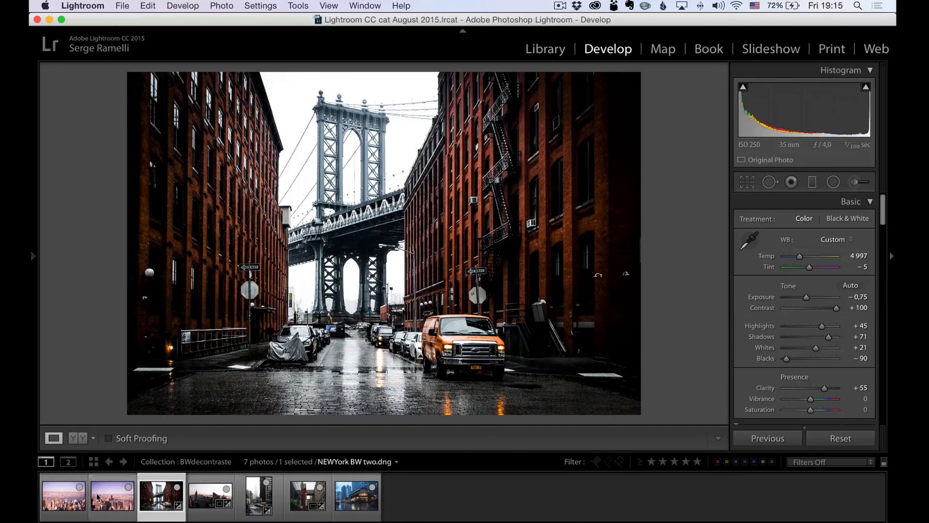
Step: Apply the BW Contrast yellow orange Light photo preset to the first aerial river photo and compare it with the original
{"action": "left_click", "coordinate": [66, 495]}
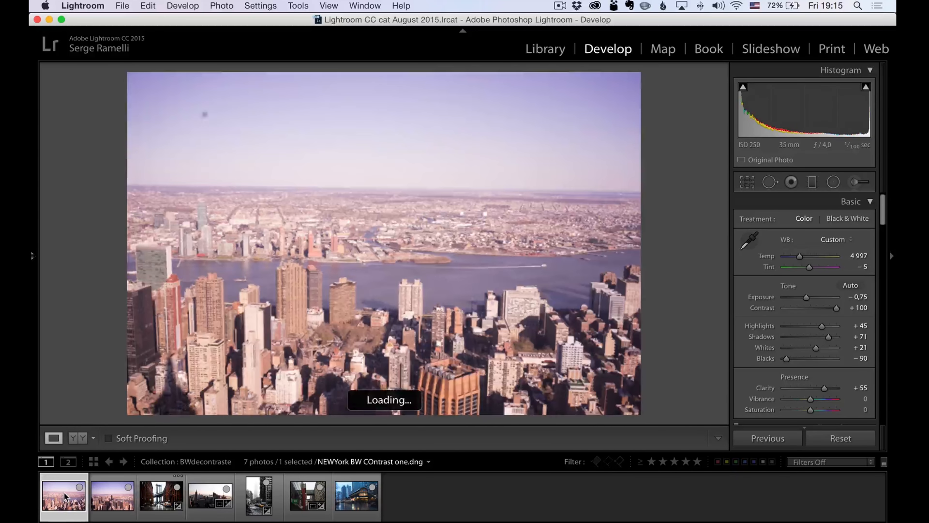
{"action": "left_click", "coordinate": [33, 258]}
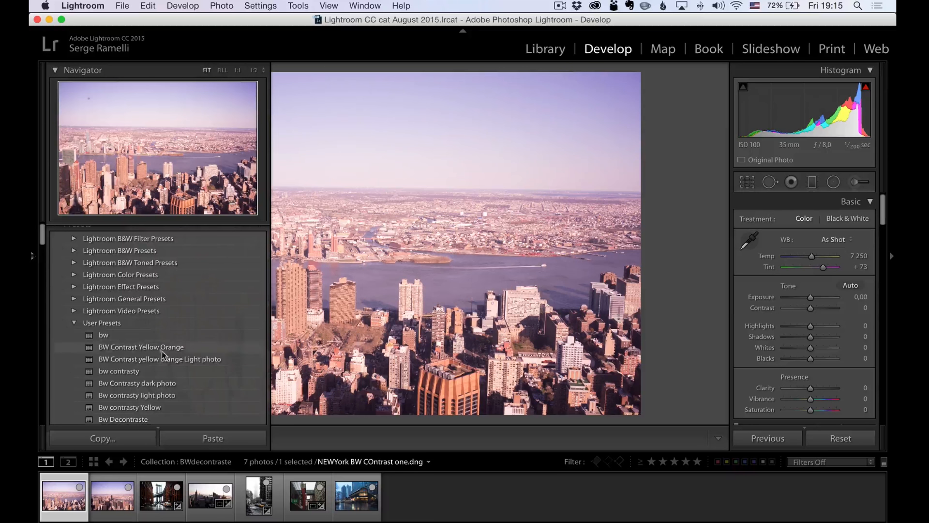
{"action": "left_click", "coordinate": [190, 361]}
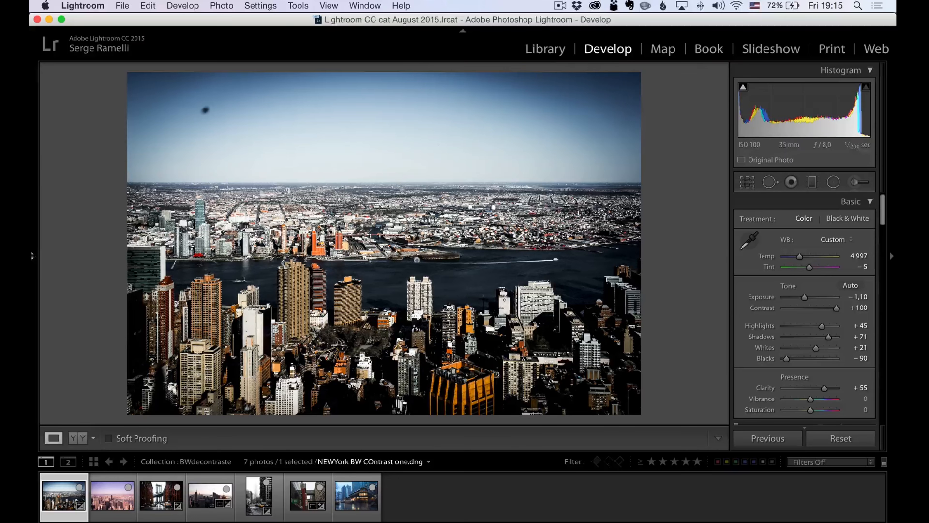
{"action": "key", "text": "backslash"}
{"action": "key", "text": "backslash"}
{"action": "key", "text": "backslash"}
{"action": "key", "text": "backslash"}
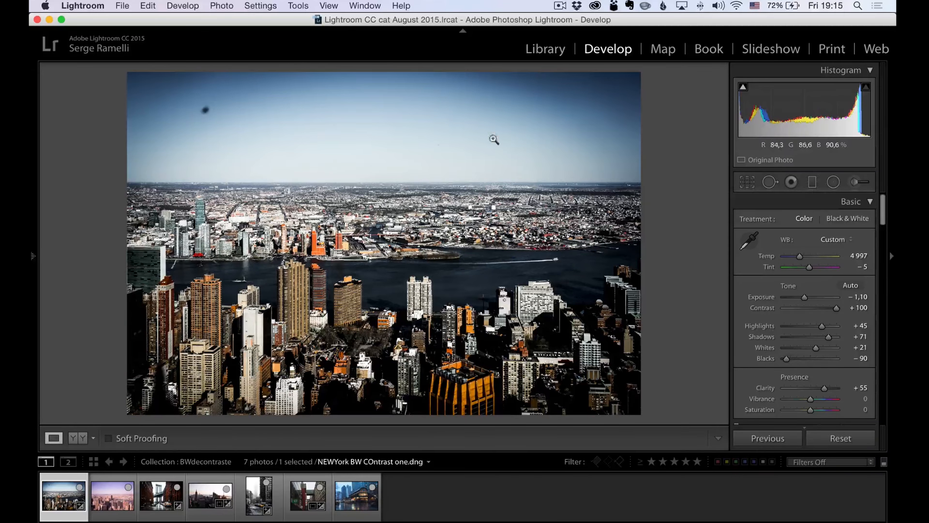
Step: Heal the dark dust spot in the aerial photo's sky and add a graduated filter across the sky down to the horizon
{"action": "left_click", "coordinate": [770, 182]}
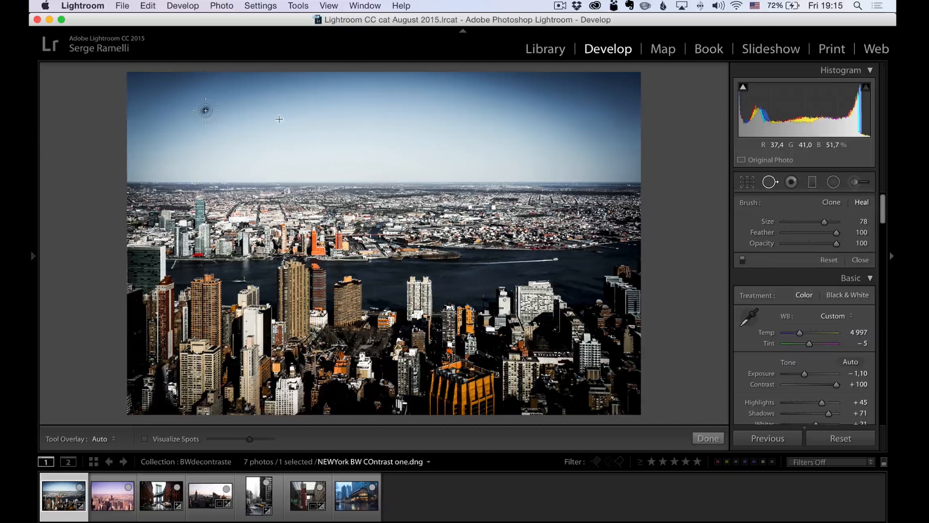
{"action": "left_click", "coordinate": [205, 110]}
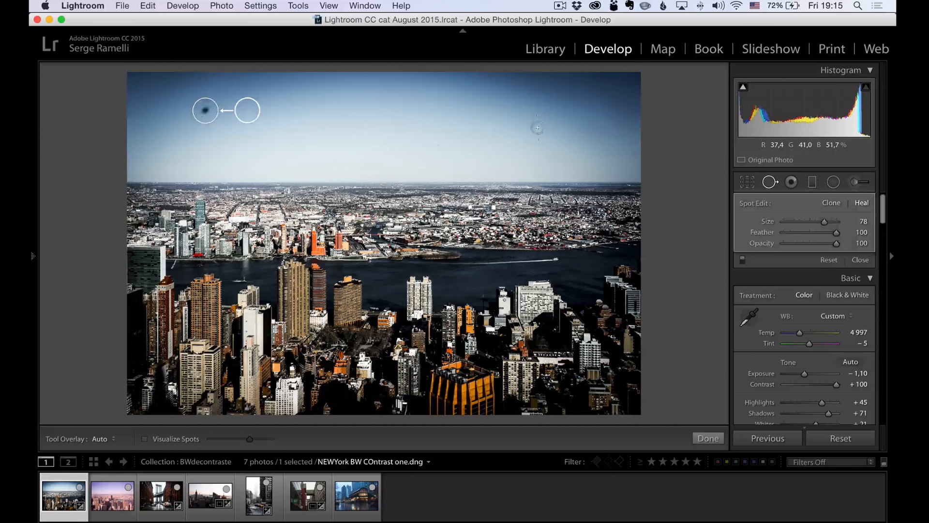
{"action": "left_click", "coordinate": [813, 183]}
{"action": "left_click_drag", "start_coordinate": [450, 211], "coordinate": [454, 135]}
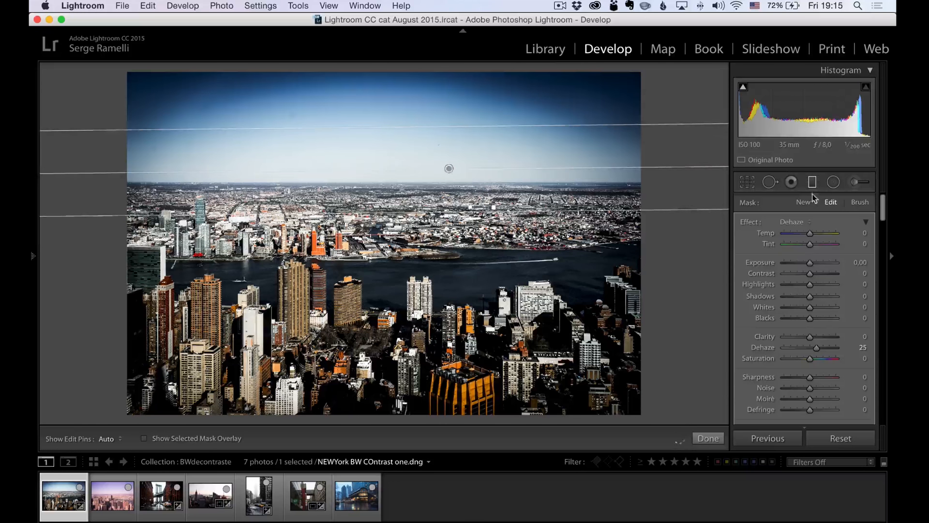
Step: Set the graduated filter's Exposure to 2.65, Clarity to -52 and Dehaze to -100
{"action": "left_click_drag", "start_coordinate": [812, 262], "coordinate": [828, 263]}
{"action": "left_click_drag", "start_coordinate": [810, 337], "coordinate": [781, 334]}
{"action": "scroll", "coordinate": [811, 338], "scroll_direction": "down", "scroll_amount": 1}
{"action": "scroll", "coordinate": [811, 338], "scroll_direction": "down", "scroll_amount": 1}
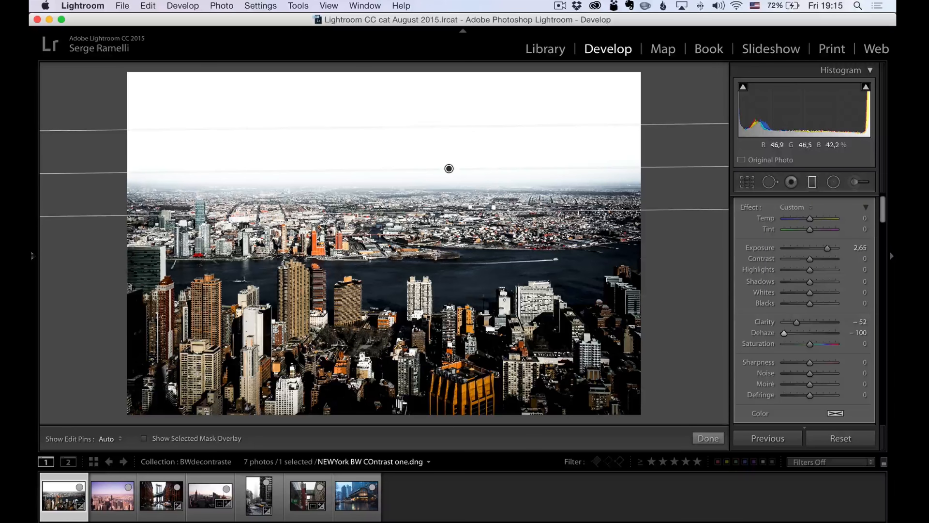
Step: Stretch the graduated filter over the sky and down to the river with Dehaze -68 and Exposure 0.49, and compare with the original
{"action": "left_click_drag", "start_coordinate": [440, 226], "coordinate": [448, 312]}
{"action": "key", "text": "Delete"}
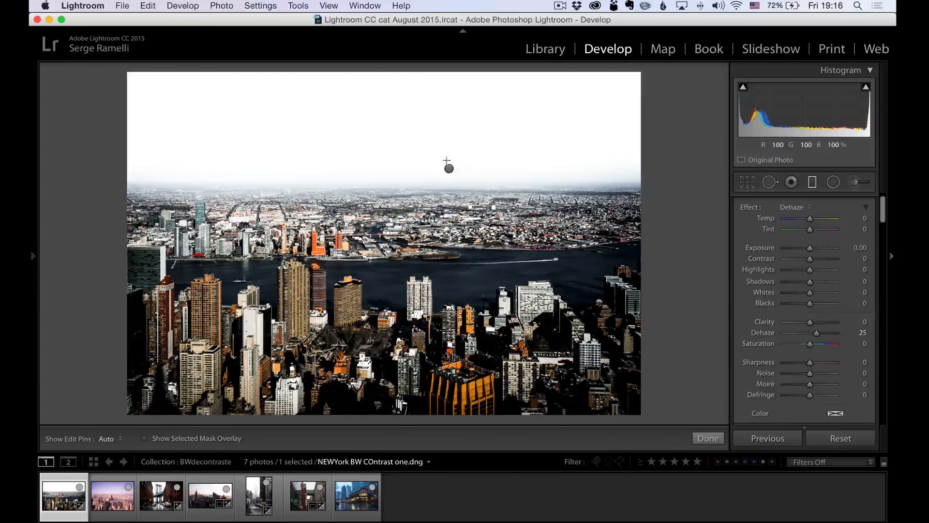
{"action": "left_click", "coordinate": [449, 168]}
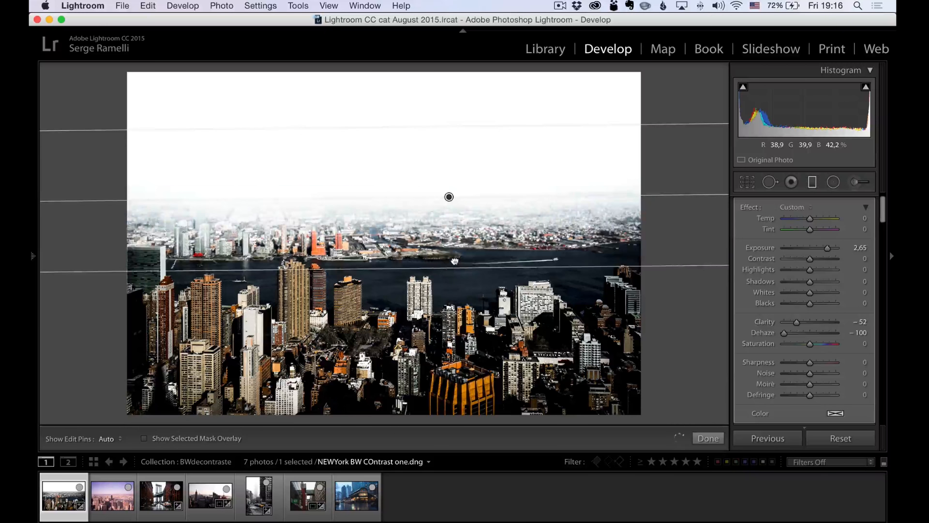
{"action": "left_click_drag", "start_coordinate": [784, 333], "coordinate": [792, 333]}
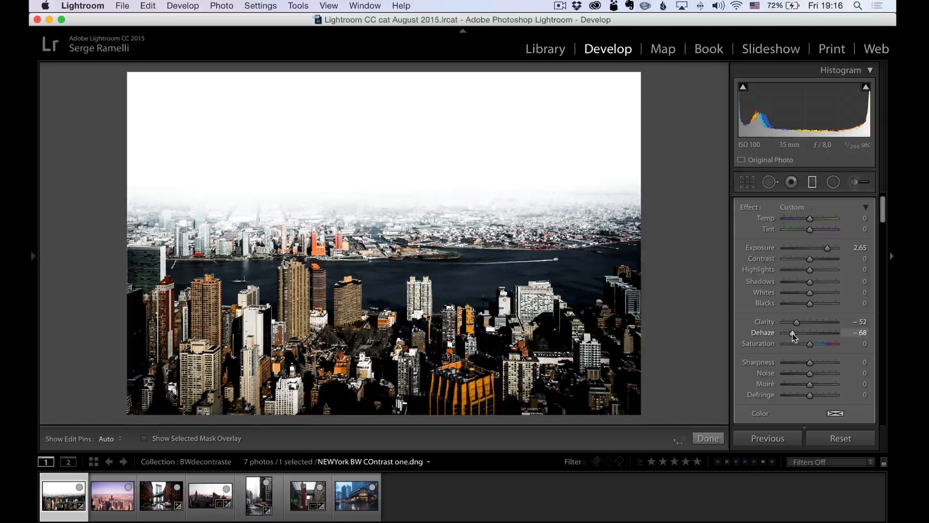
{"action": "left_click_drag", "start_coordinate": [827, 248], "coordinate": [814, 249]}
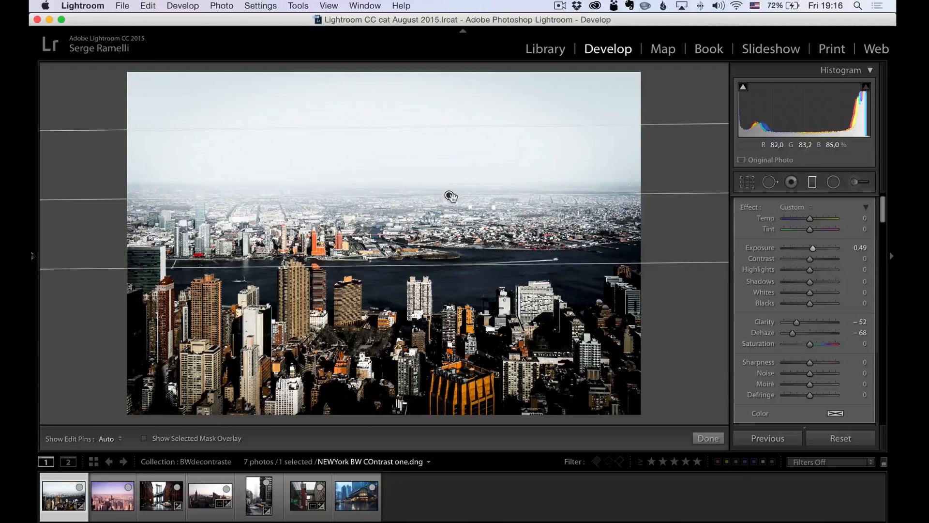
{"action": "left_click_drag", "start_coordinate": [465, 130], "coordinate": [465, 92]}
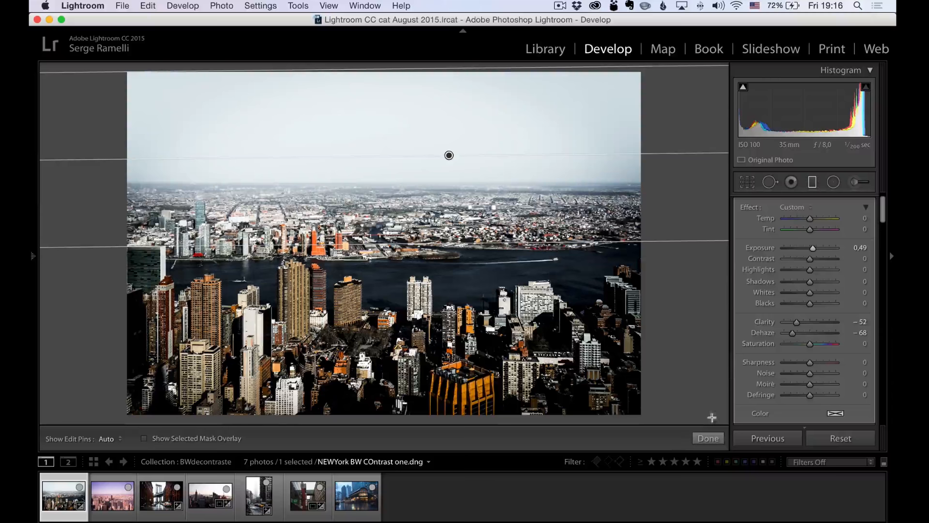
{"action": "left_click", "coordinate": [718, 439]}
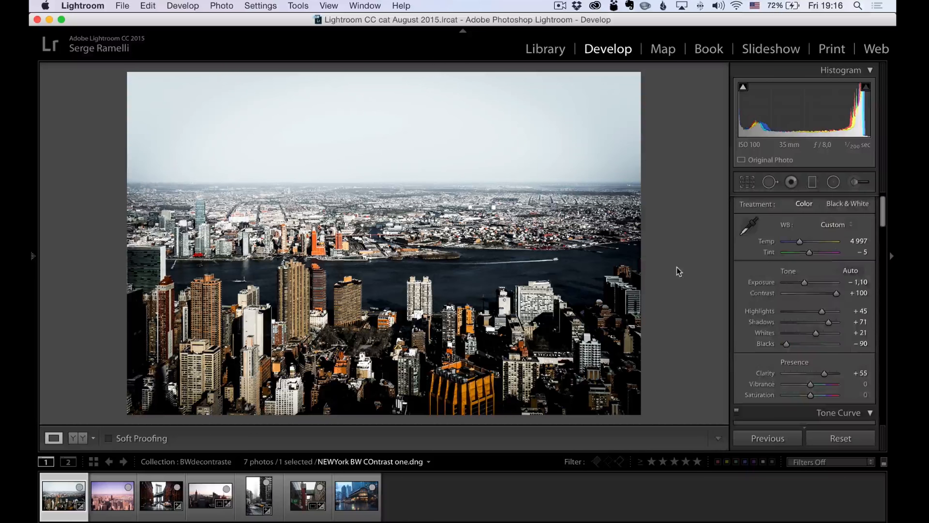
{"action": "key", "text": "backslash"}
{"action": "key", "text": "backslash"}
Step: Apply the BW Contrast Yellow Orange preset to the blue-hour 72 station photo and view it enlarged without the surrounding panels
{"action": "left_click", "coordinate": [32, 256]}
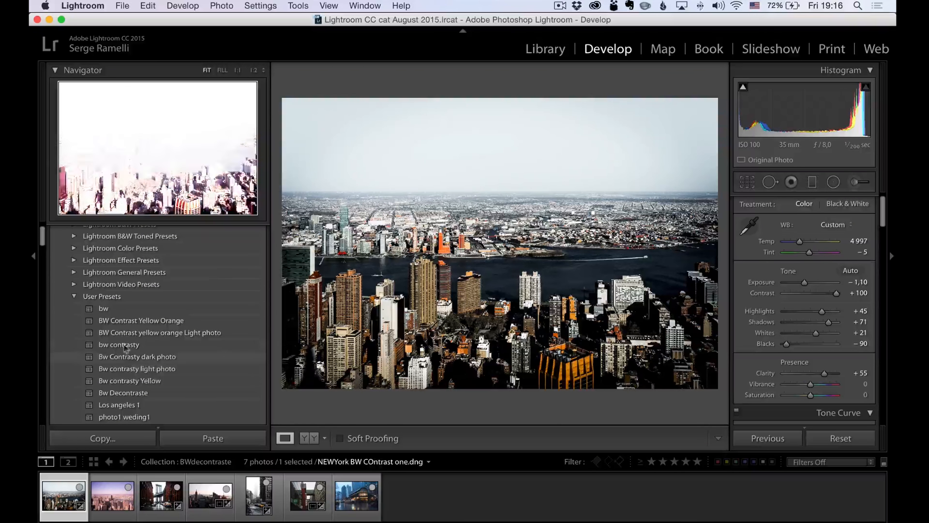
{"action": "left_click", "coordinate": [347, 501]}
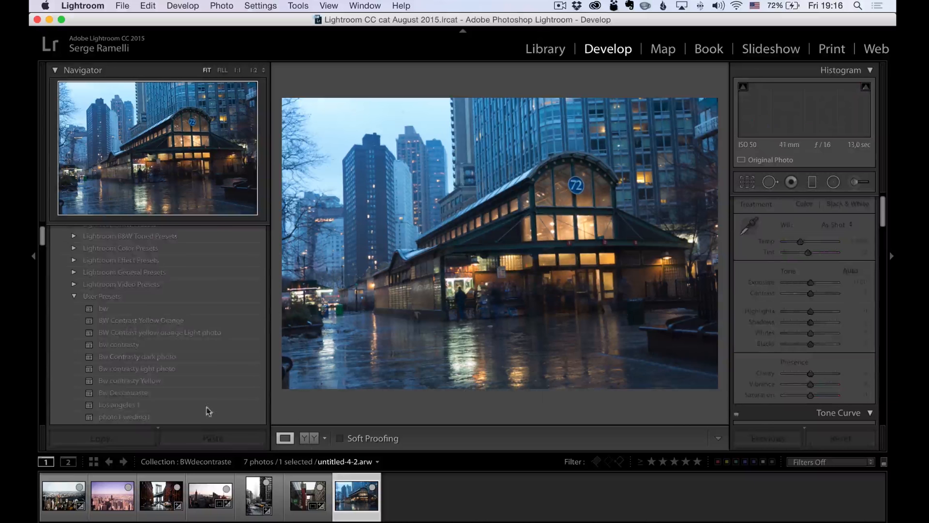
{"action": "left_click", "coordinate": [151, 321]}
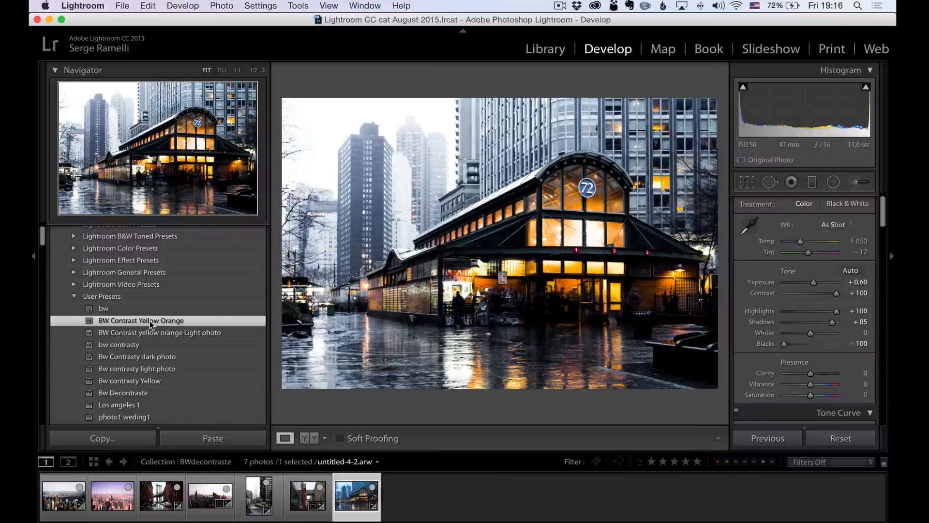
{"action": "key", "text": "shift+Tab"}
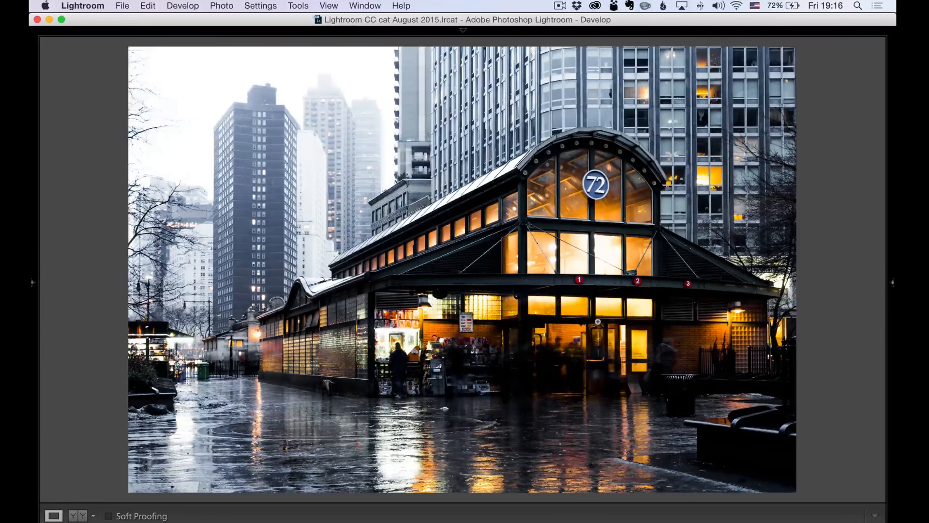
Step: Compare the 72 station photo with its original twice and bring the surrounding panels back
{"action": "key", "text": "backslash"}
{"action": "key", "text": "backslash"}
{"action": "key", "text": "backslash"}
{"action": "key", "text": "backslash"}
{"action": "key", "text": "shift+Tab"}
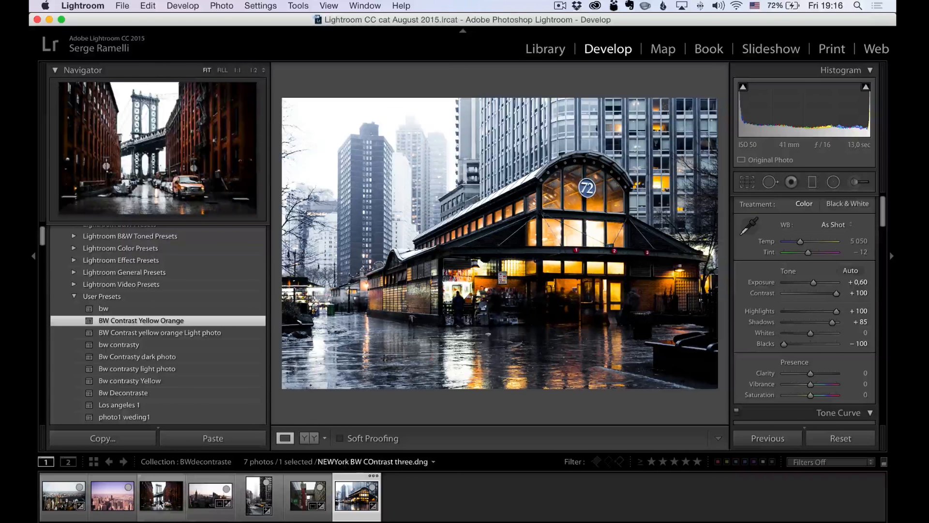
Step: Hide the presets side, view the brick-street bridge photo against the 72 station photo, and compare the bridge photo with its original
{"action": "left_click", "coordinate": [162, 499]}
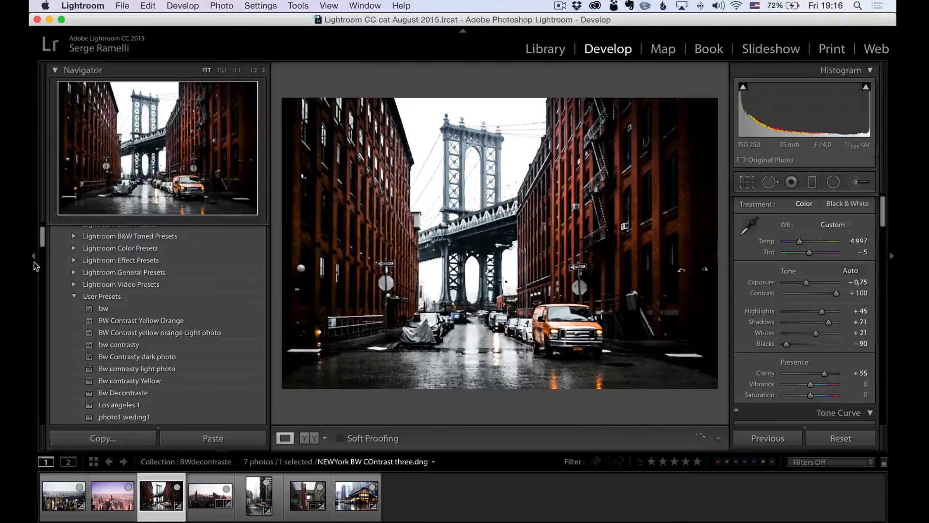
{"action": "left_click", "coordinate": [33, 255]}
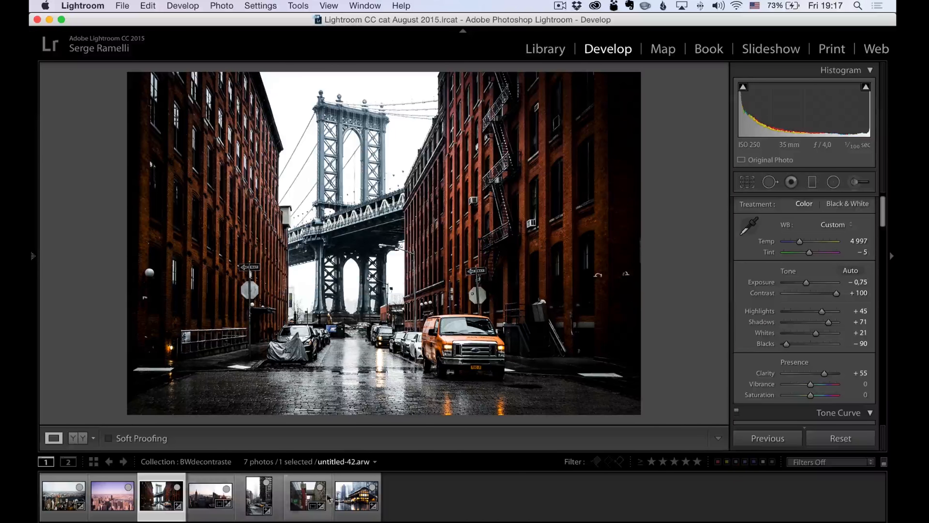
{"action": "left_click", "coordinate": [357, 496]}
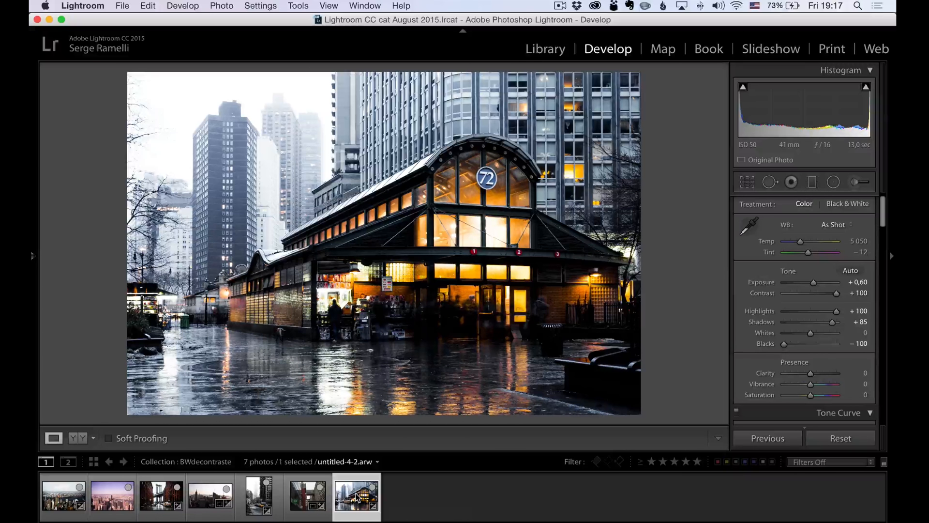
{"action": "left_click", "coordinate": [163, 490]}
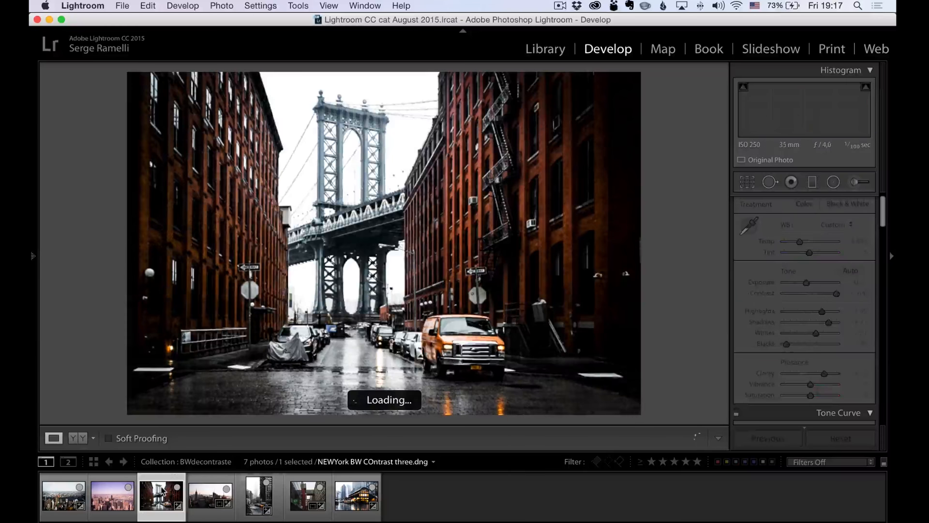
{"action": "key", "text": "backslash"}
{"action": "key", "text": "backslash"}
{"action": "key", "text": "backslash"}
{"action": "key", "text": "backslash"}
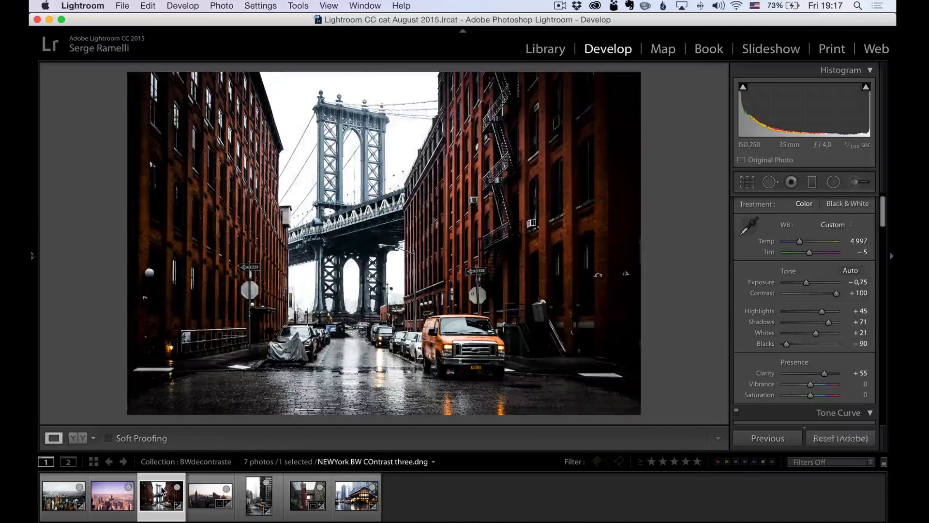
Step: View the bridge photo enlarged without the surrounding panels, with the lights dimmed, and toggle between its before and after versions
{"action": "key", "text": "shift+Tab"}
{"action": "key", "text": "l"}
{"action": "key", "text": "l"}
{"action": "key", "text": "backslash"}
{"action": "key", "text": "backslash"}
{"action": "key", "text": "backslash"}
{"action": "key", "text": "backslash"}
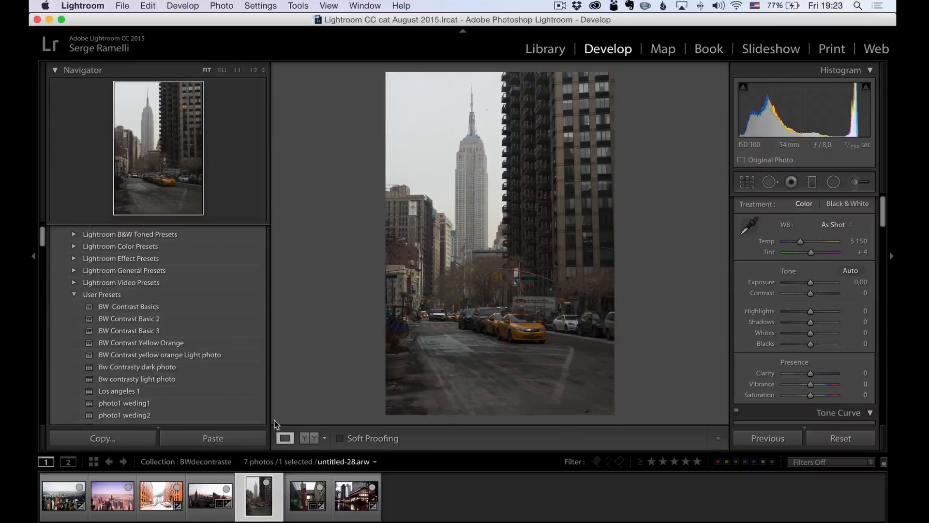
Step: Try the BW Contrast Basic 3 and BW Contrast Basic 2 presets on the Empire State Building street photo, resetting it after each
{"action": "left_click", "coordinate": [191, 333]}
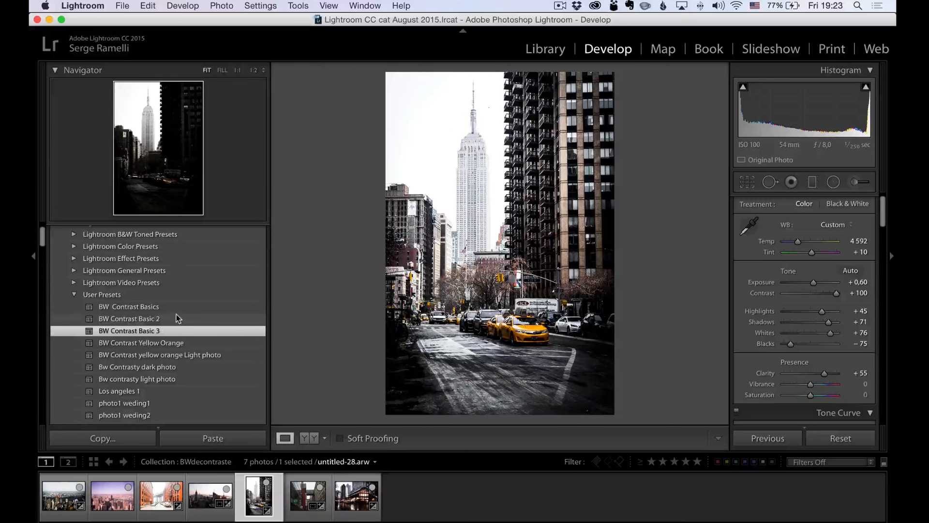
{"action": "left_click", "coordinate": [851, 440]}
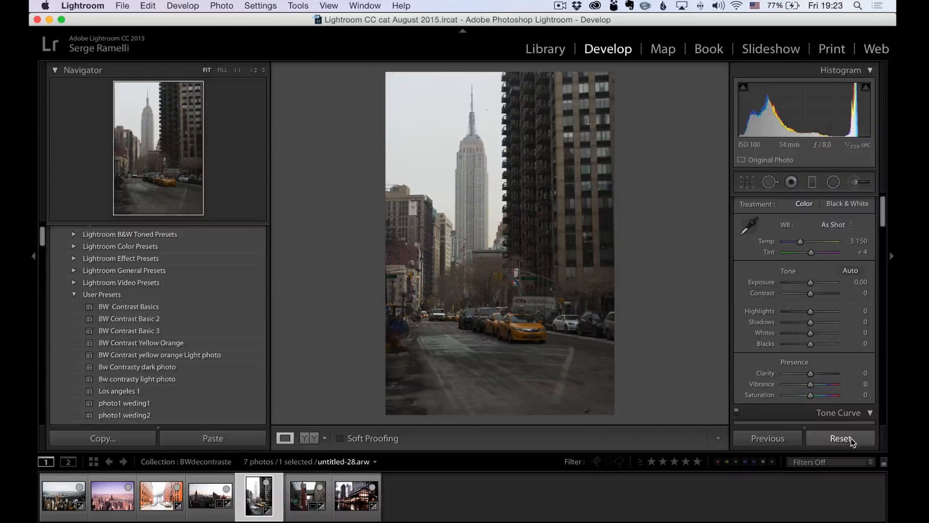
{"action": "left_click", "coordinate": [176, 322]}
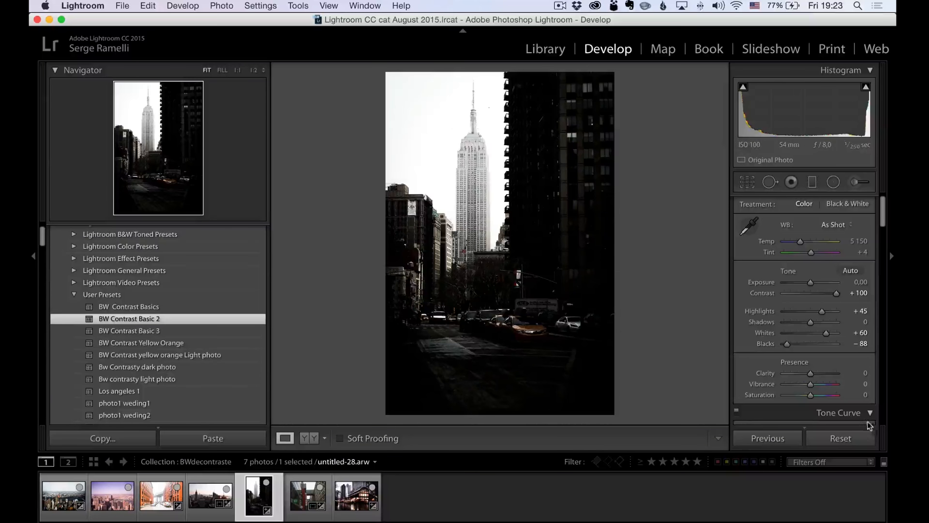
{"action": "left_click", "coordinate": [867, 438]}
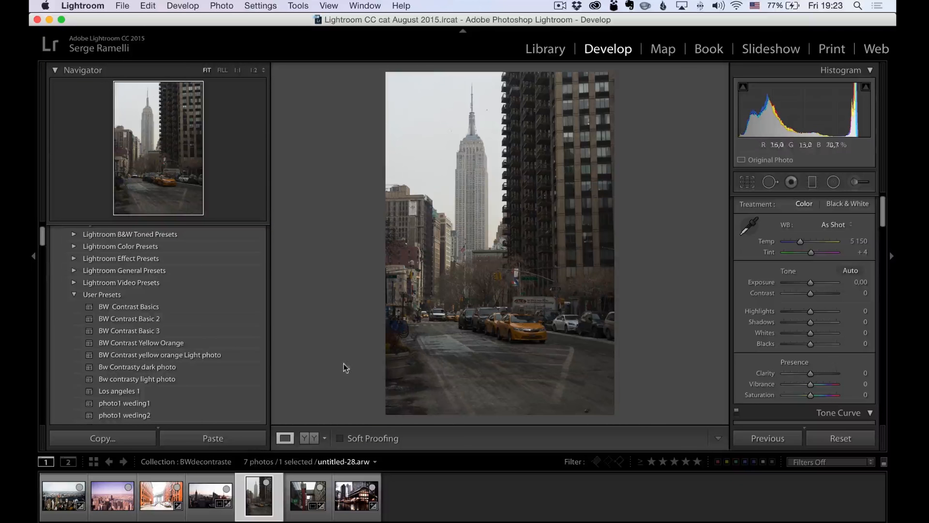
Step: Try the BW Contrast Basics and BW Contrast Basic 2 presets on the pink aerial city photo, resetting it after each
{"action": "left_click", "coordinate": [100, 498]}
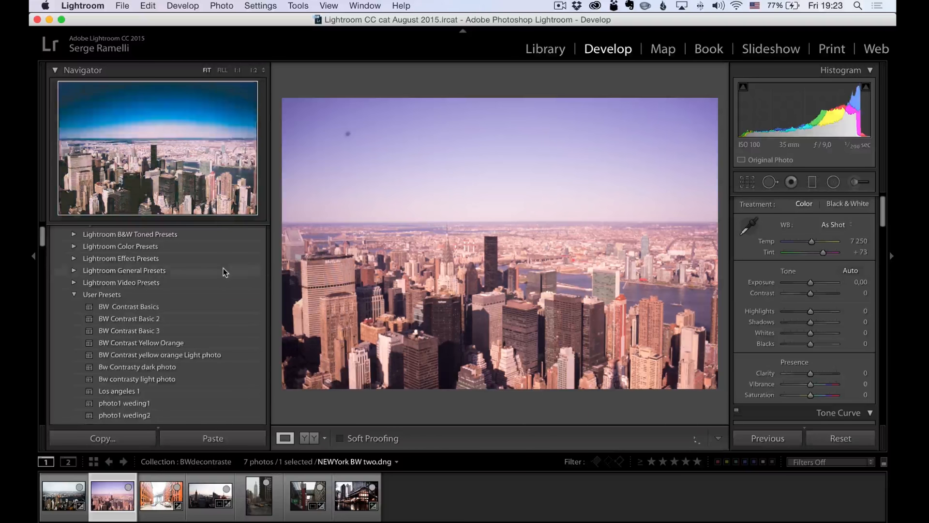
{"action": "left_click", "coordinate": [145, 306]}
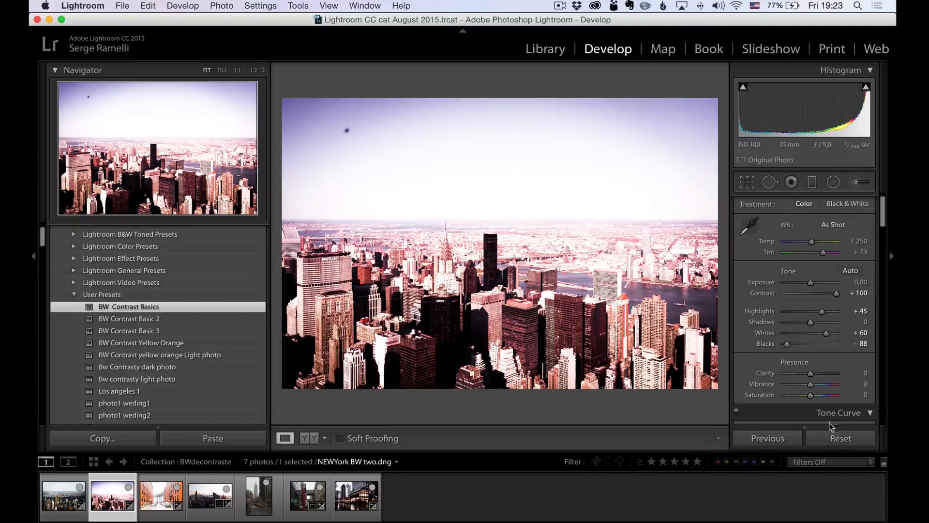
{"action": "left_click", "coordinate": [841, 438]}
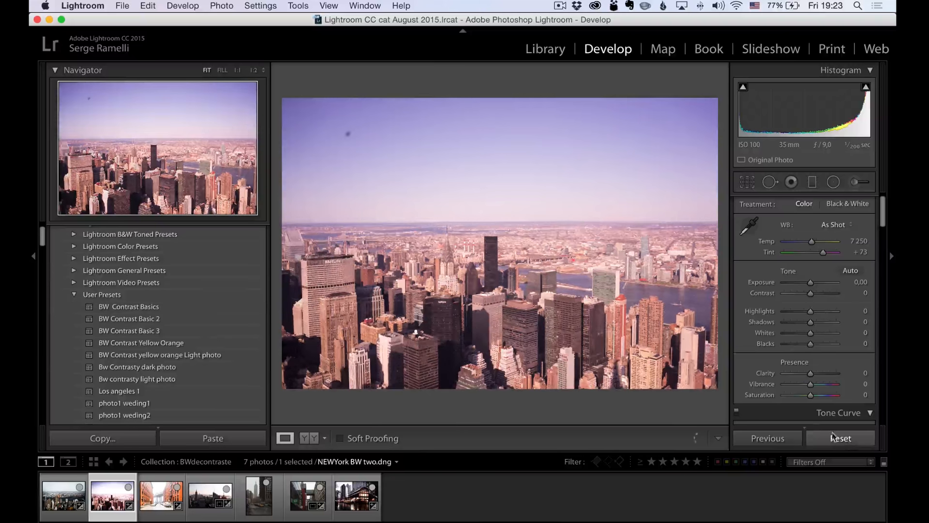
{"action": "left_click", "coordinate": [173, 319]}
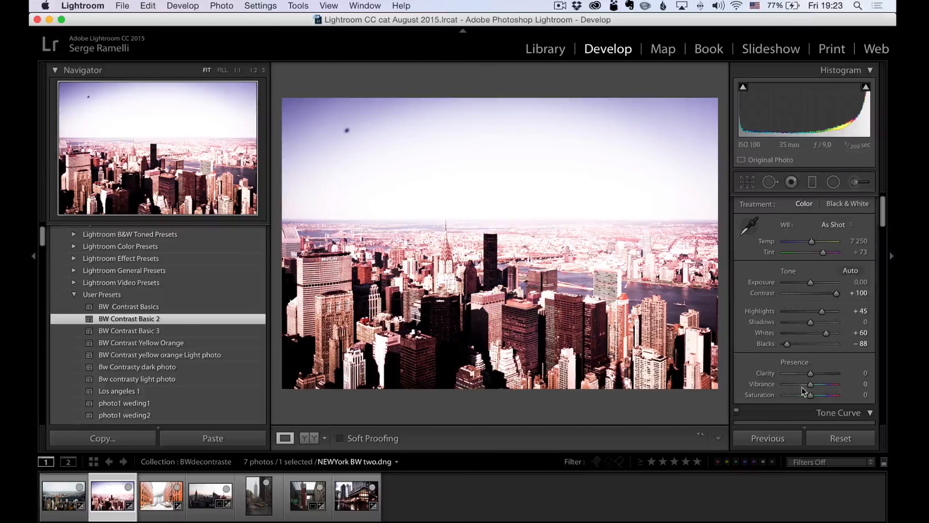
{"action": "left_click", "coordinate": [856, 440]}
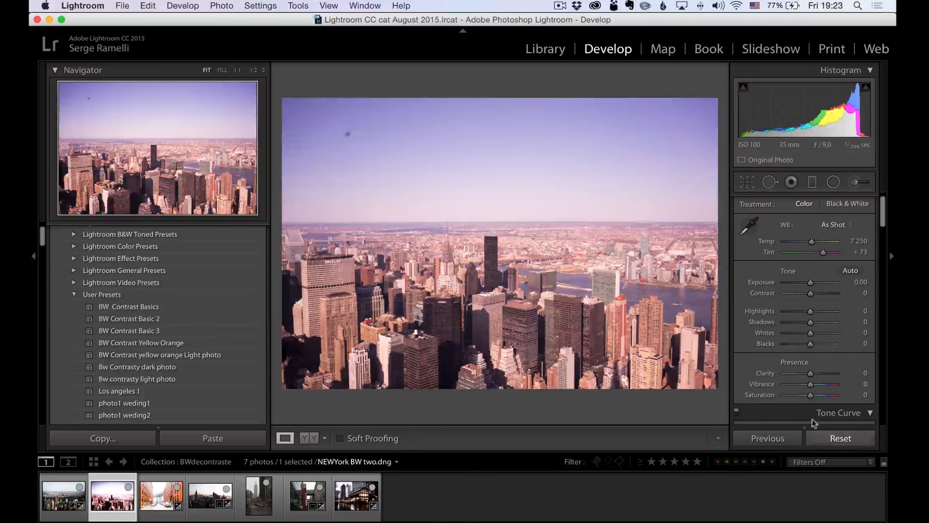
Step: Try the BW Contrast Basic 3 preset with Exposure -1.15 on the aerial city photo and reset it
{"action": "left_click", "coordinate": [177, 331]}
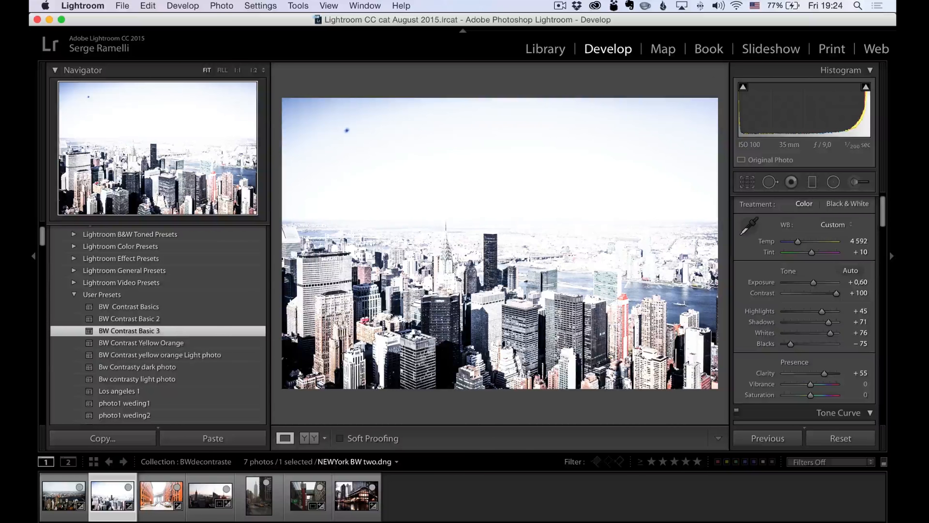
{"action": "left_click_drag", "start_coordinate": [814, 283], "coordinate": [805, 286]}
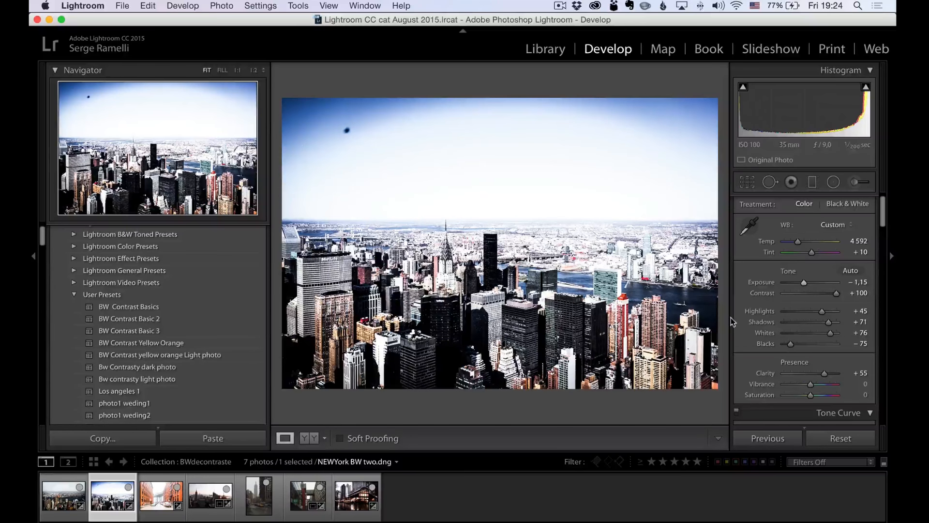
{"action": "left_click", "coordinate": [840, 438]}
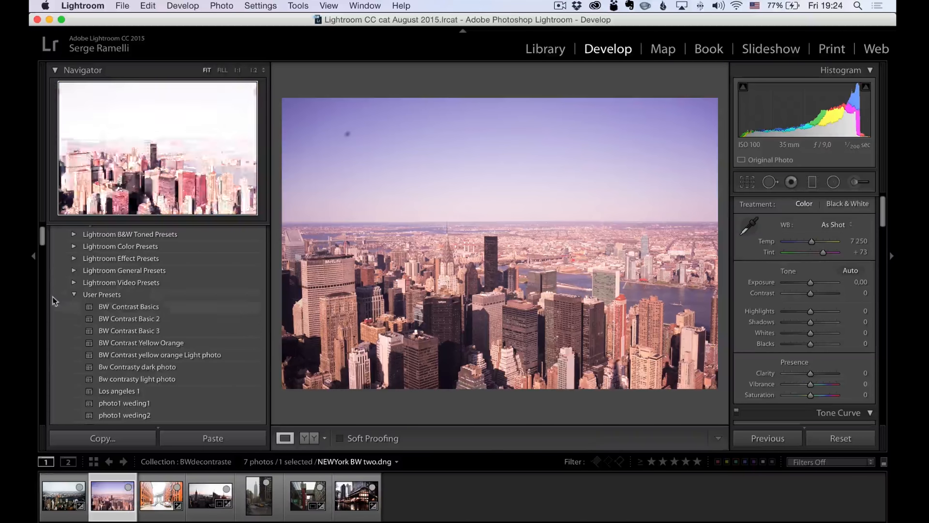
Step: Reset the brick-street bridge photo and apply the BW Contrast yellow orange Light photo preset to it
{"action": "left_click", "coordinate": [155, 502]}
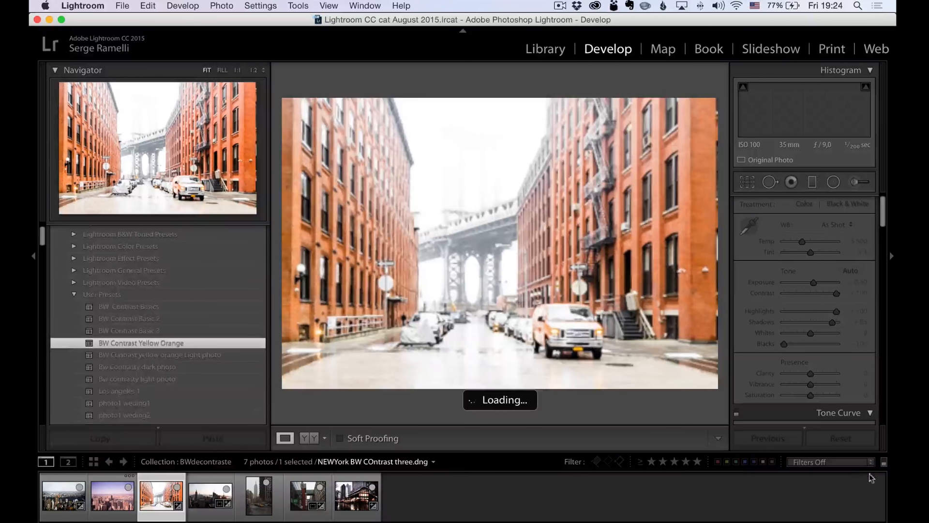
{"action": "left_click", "coordinate": [849, 441]}
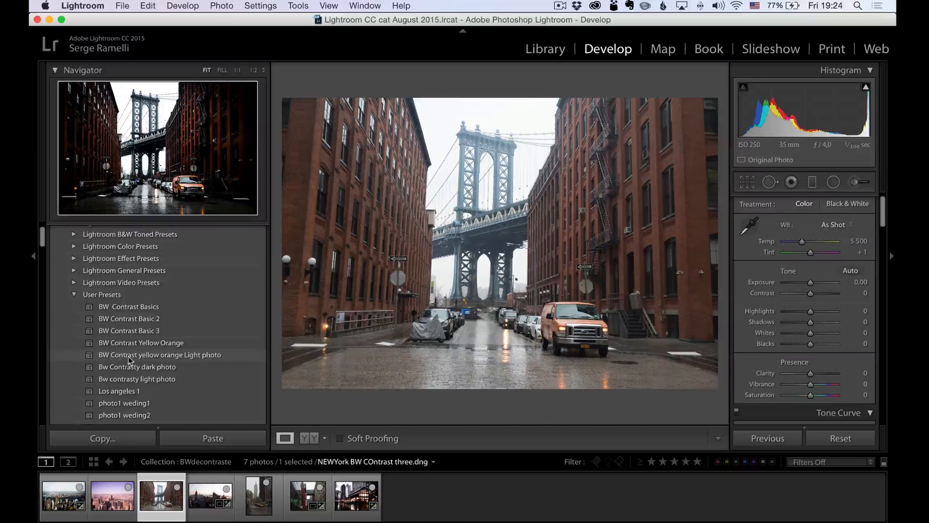
{"action": "left_click", "coordinate": [179, 357]}
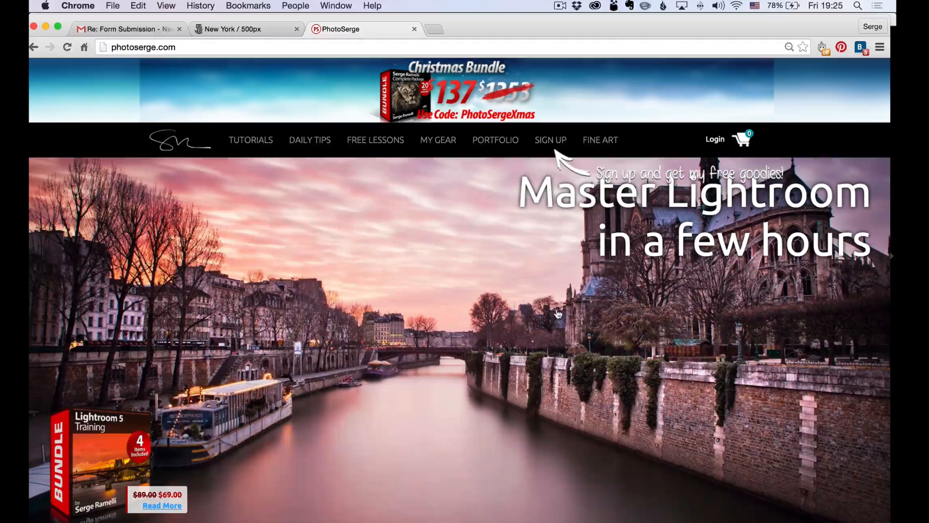
Step: Show the free goodies sign-up form with its email field on photoserge.com in Chrome and close it
{"action": "left_click", "coordinate": [551, 139]}
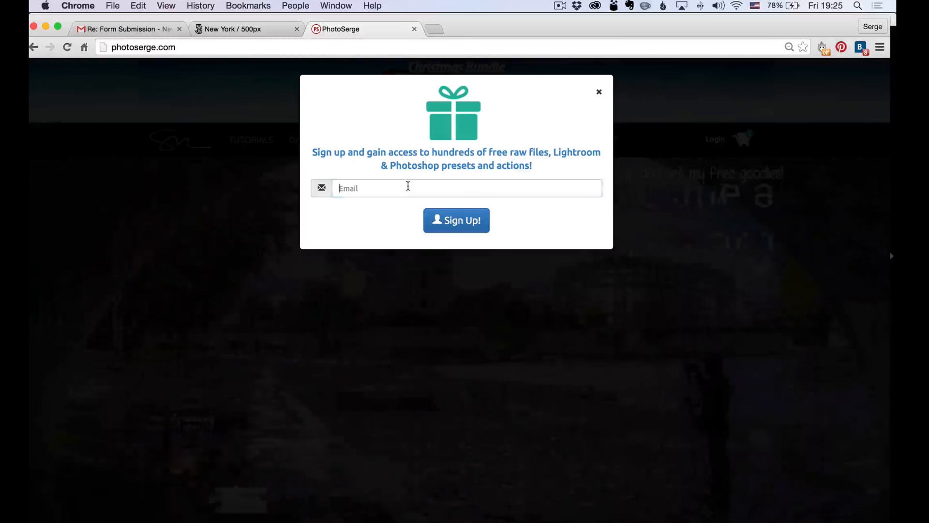
{"action": "left_click", "coordinate": [355, 189]}
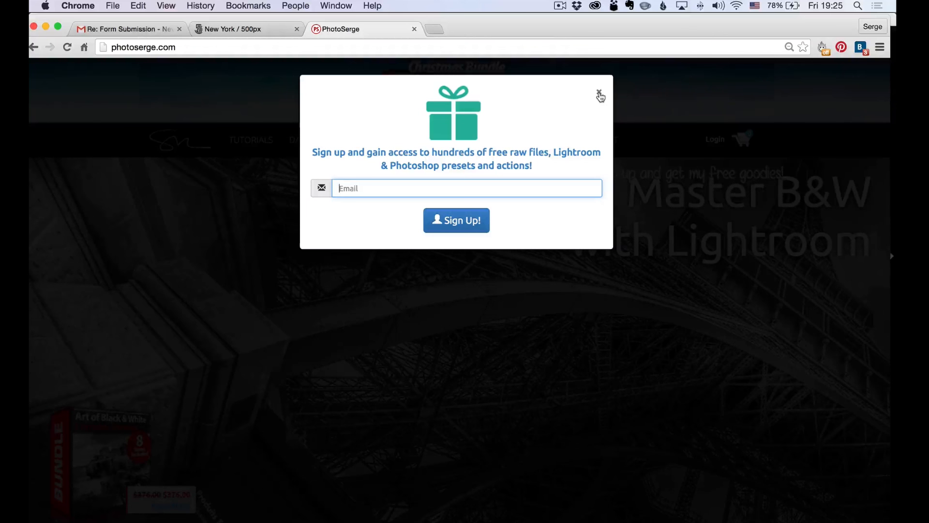
{"action": "left_click", "coordinate": [600, 96]}
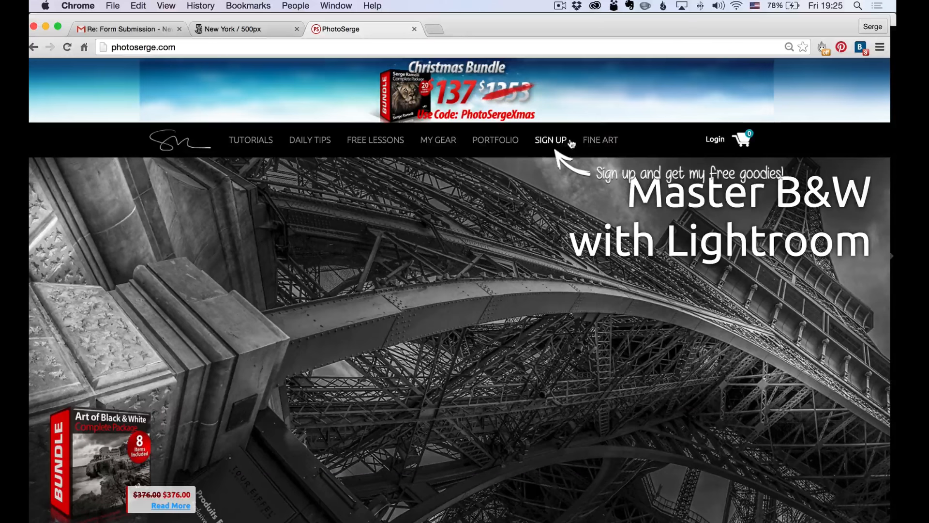
Step: Log in to photoserge.com with the prefilled credentials and open the Free Lessons page
{"action": "left_click", "coordinate": [715, 139]}
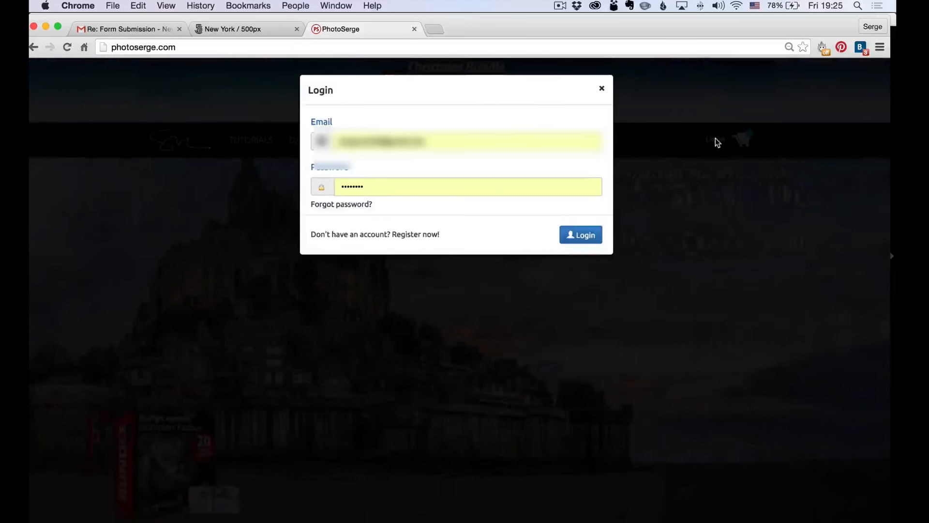
{"action": "left_click", "coordinate": [597, 242]}
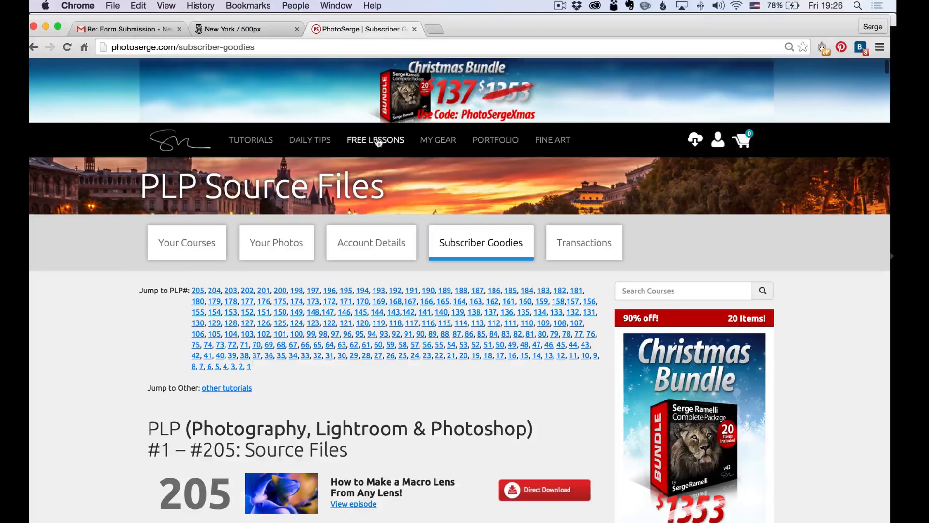
{"action": "left_click", "coordinate": [378, 141]}
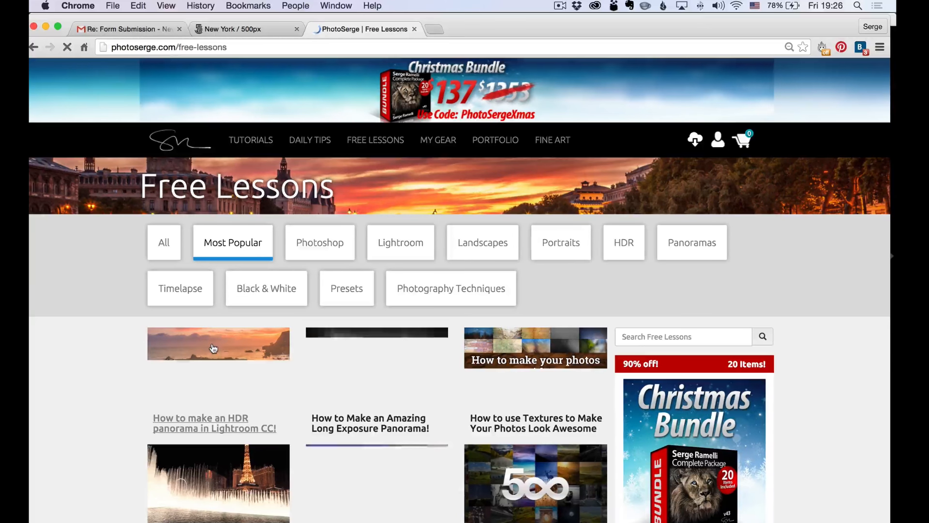
Step: Open the lesson on making an HDR panorama in Lightroom CC and locate its source files download
{"action": "left_click", "coordinate": [224, 357]}
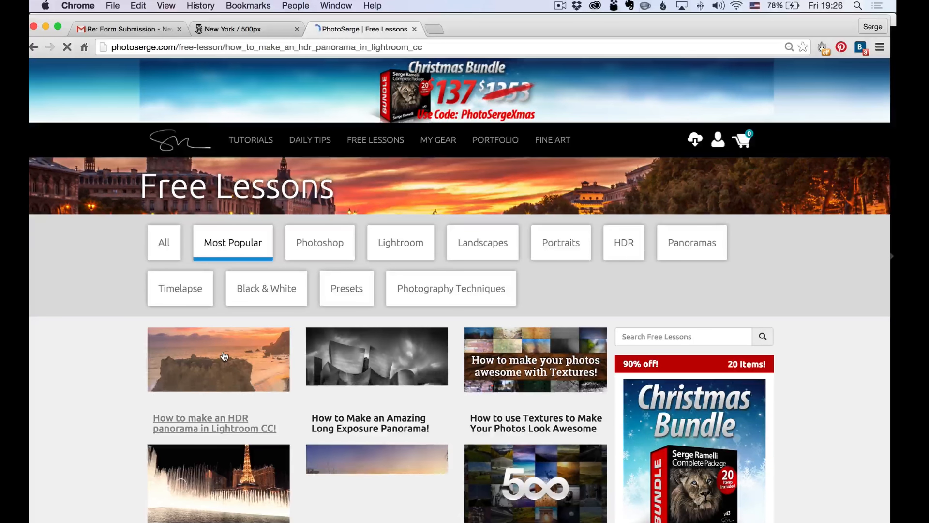
{"action": "scroll", "coordinate": [425, 361], "scroll_direction": "down", "scroll_amount": 4}
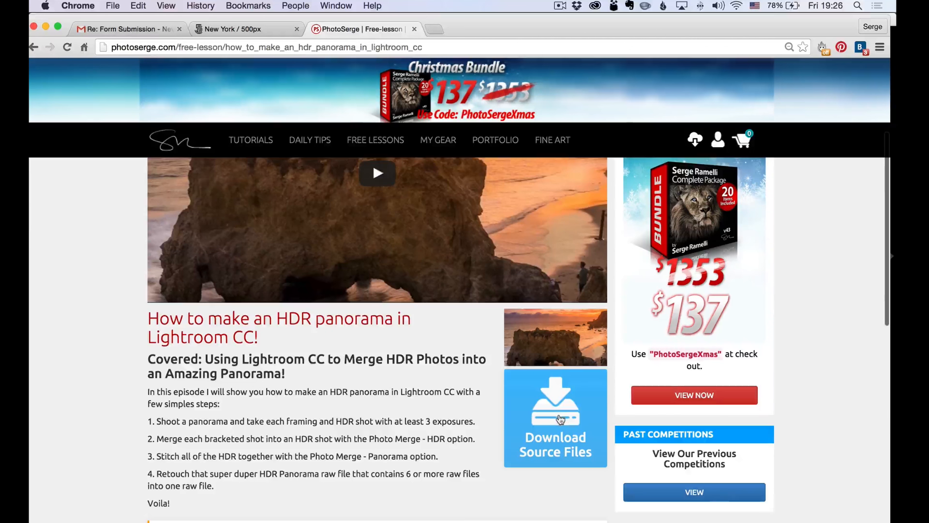
{"action": "scroll", "coordinate": [560, 419], "scroll_direction": "up", "scroll_amount": 4}
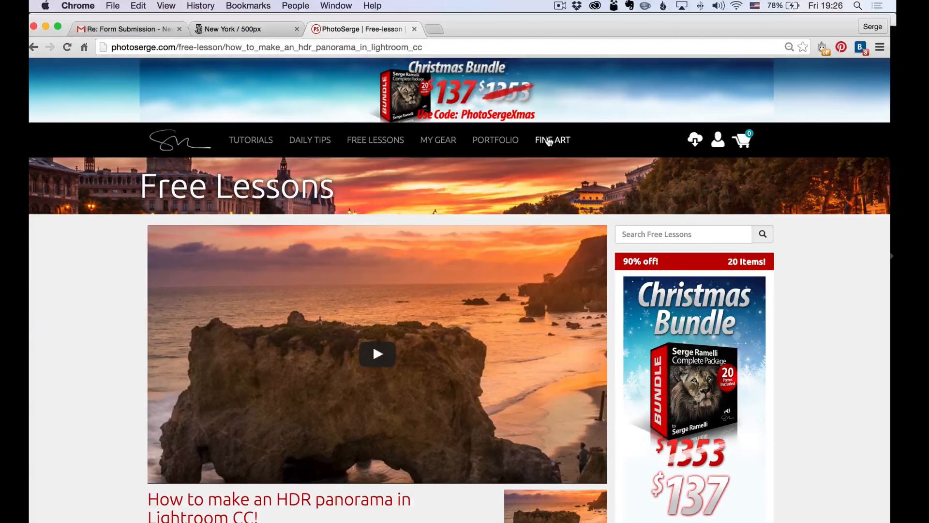
Step: Switch to Lightroom, reveal the Develop Presets folder in Finder through the Presets preferences, and return to close Preferences
{"action": "key", "text": "super+Tab"}
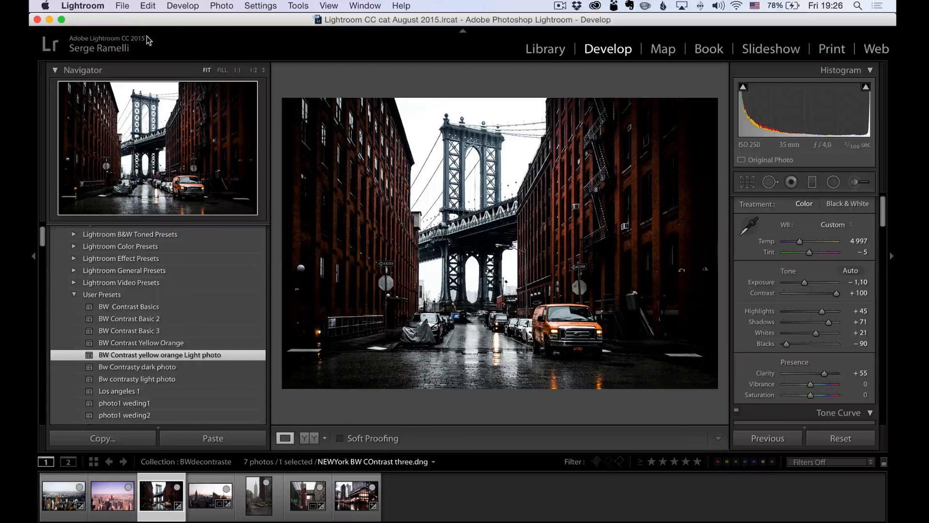
{"action": "left_click", "coordinate": [100, 6]}
{"action": "left_click", "coordinate": [99, 38]}
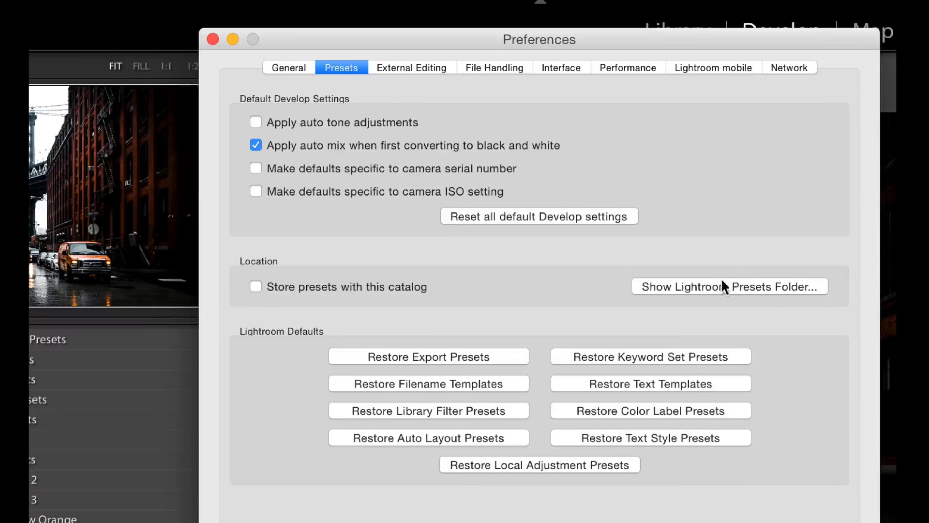
{"action": "left_click", "coordinate": [704, 286]}
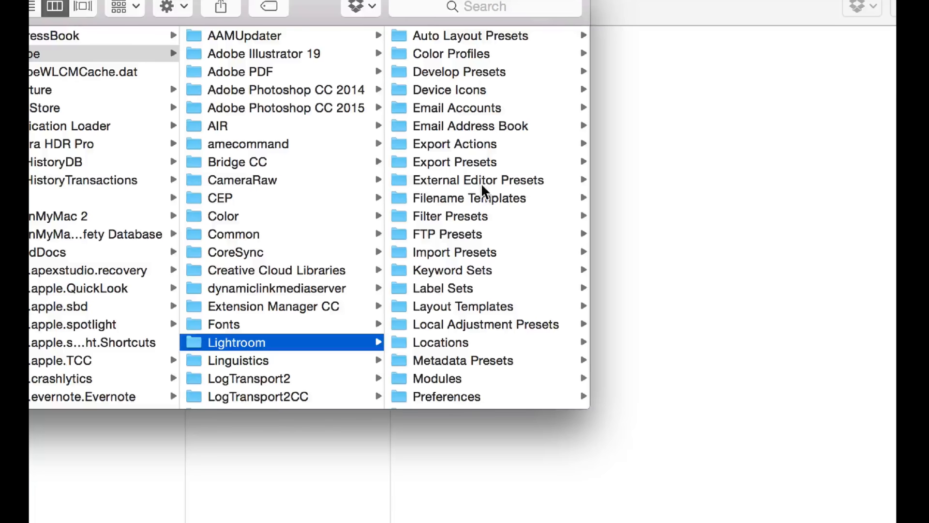
{"action": "left_click", "coordinate": [447, 77]}
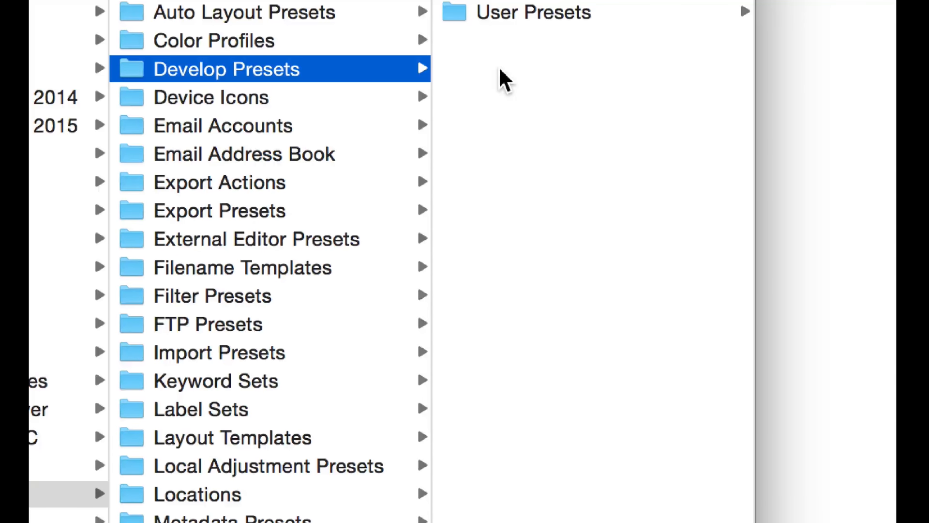
{"action": "key", "text": "super+Tab"}
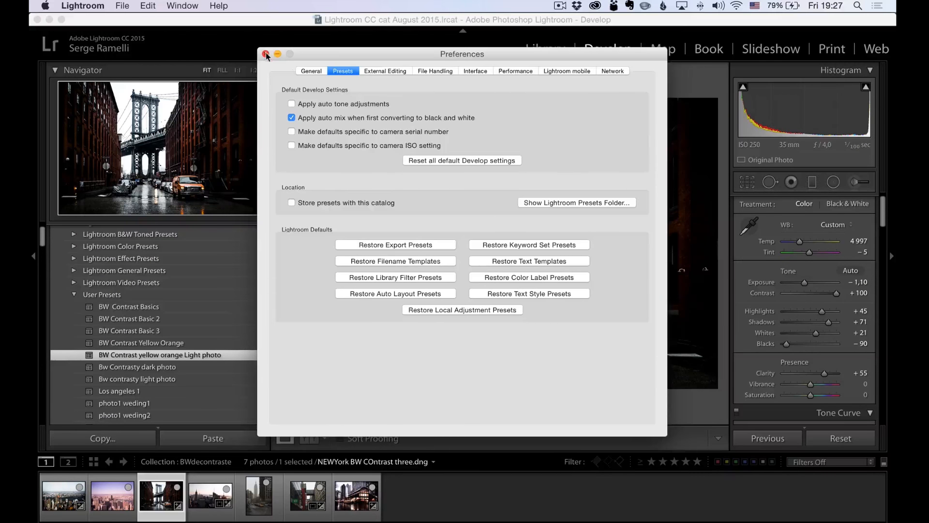
{"action": "left_click", "coordinate": [266, 54]}
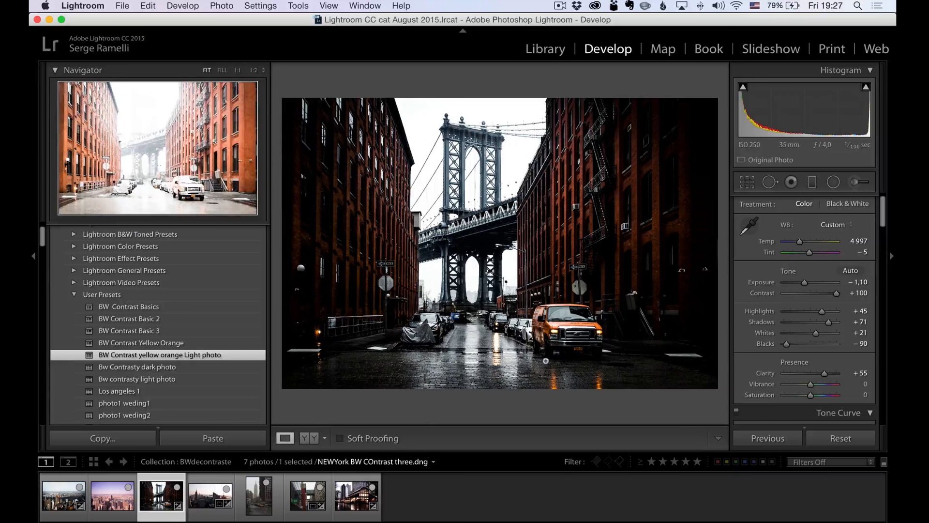